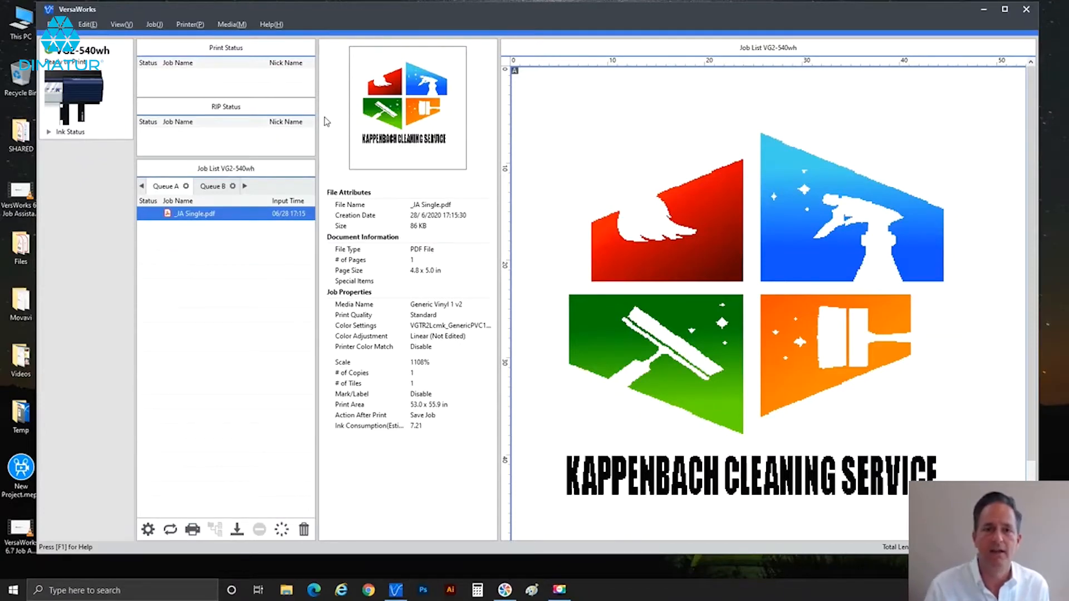
Check the installed VersaWorks version in the program information, and close it.
{"action": "left_click", "coordinate": [270, 25]}
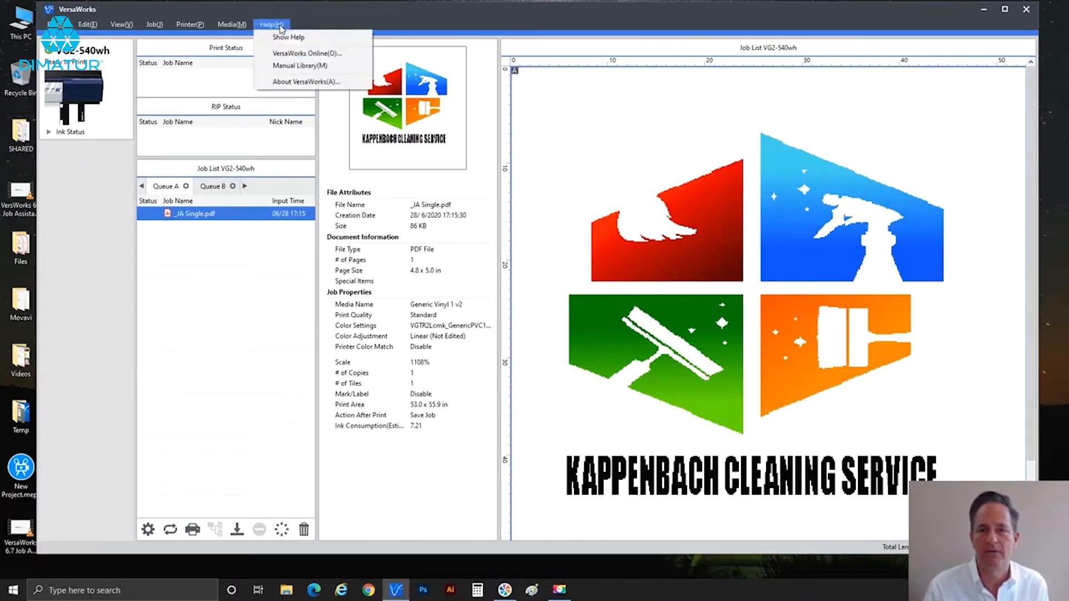
{"action": "left_click", "coordinate": [283, 81]}
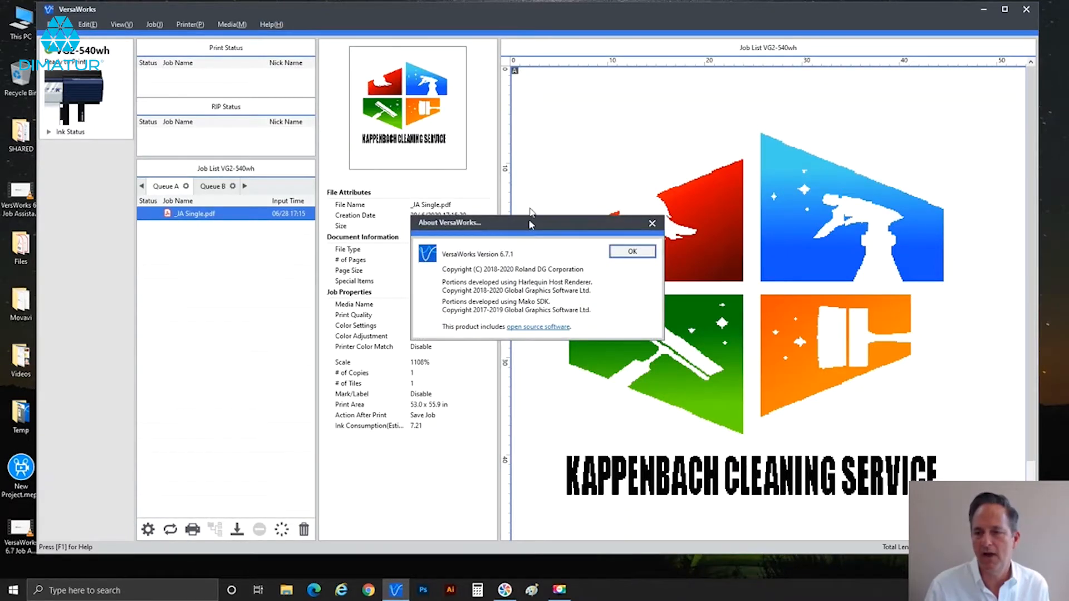
{"action": "left_click_drag", "start_coordinate": [529, 221], "coordinate": [517, 126]}
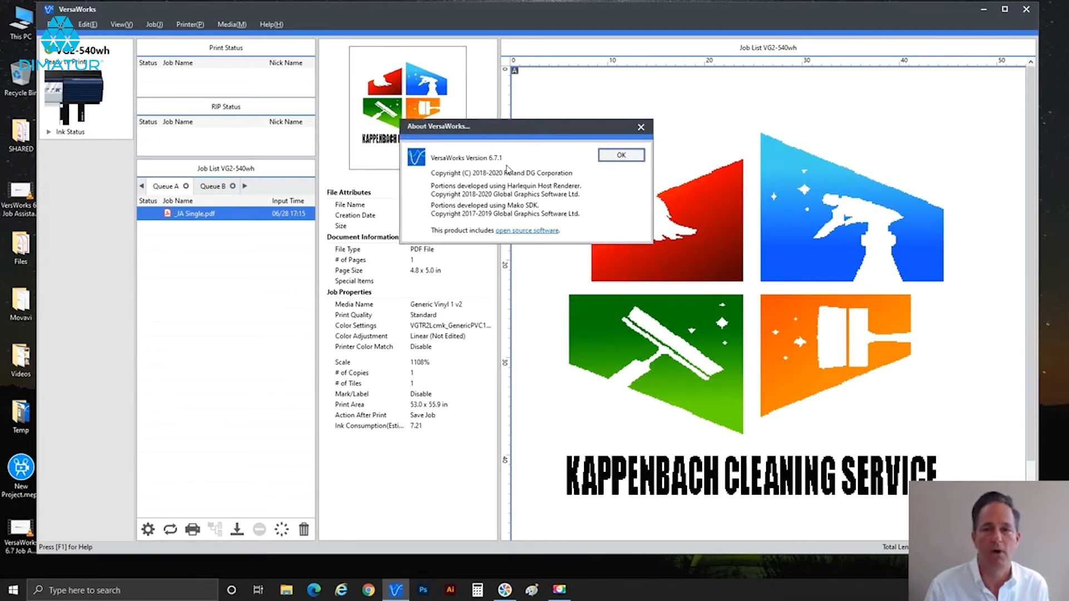
{"action": "left_click", "coordinate": [615, 161]}
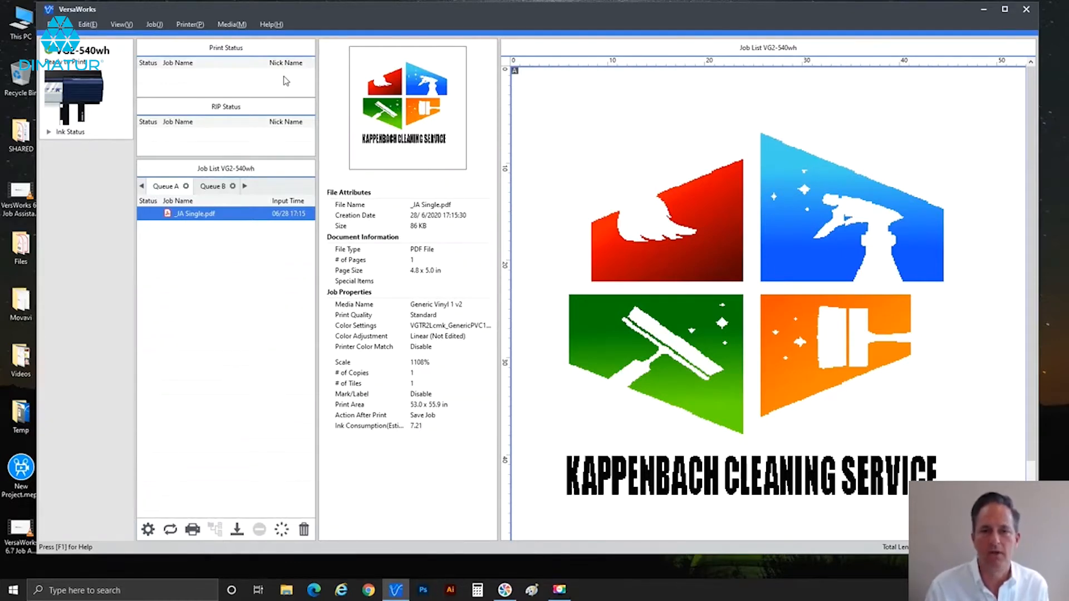
{"action": "right_click", "coordinate": [193, 218]}
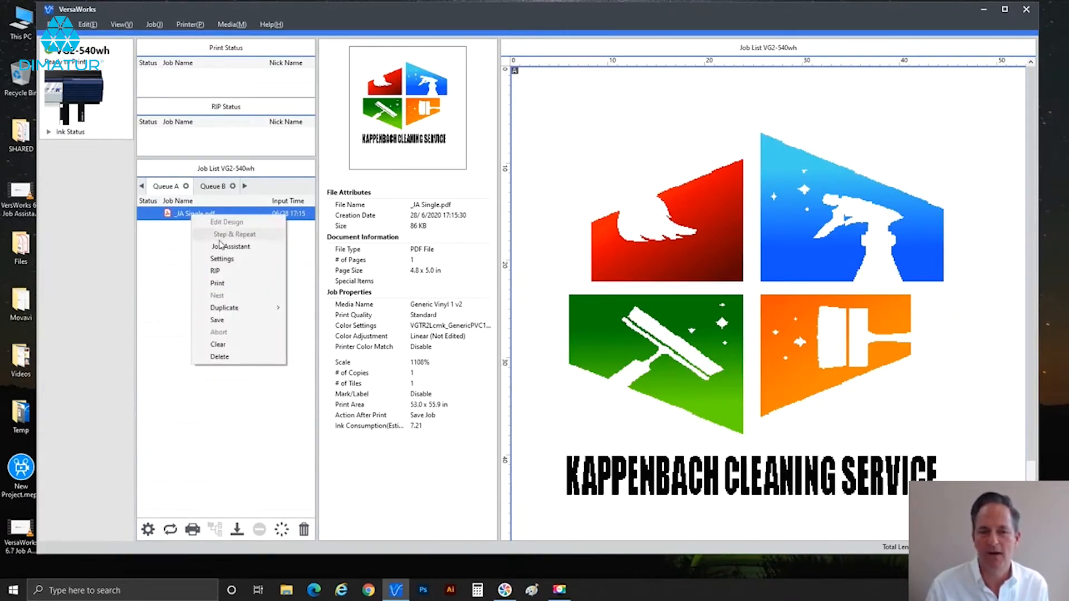
{"action": "left_click", "coordinate": [190, 240]}
{"action": "left_click", "coordinate": [190, 217]}
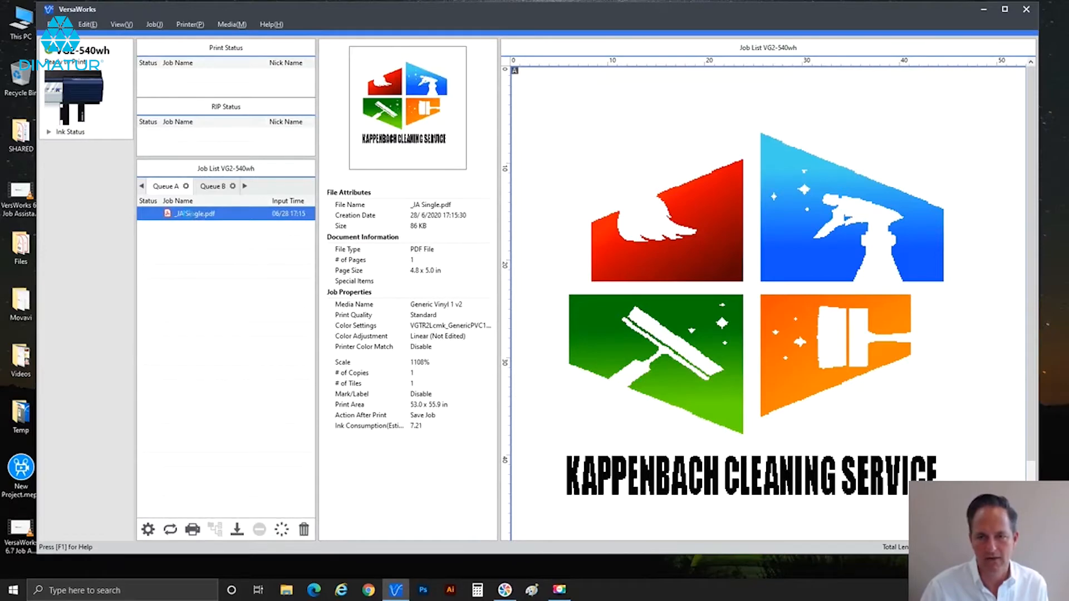
Open the job settings of _JA Single.pdf, deselect the artwork in the preview, and show the cutting options.
{"action": "double_click", "coordinate": [194, 214]}
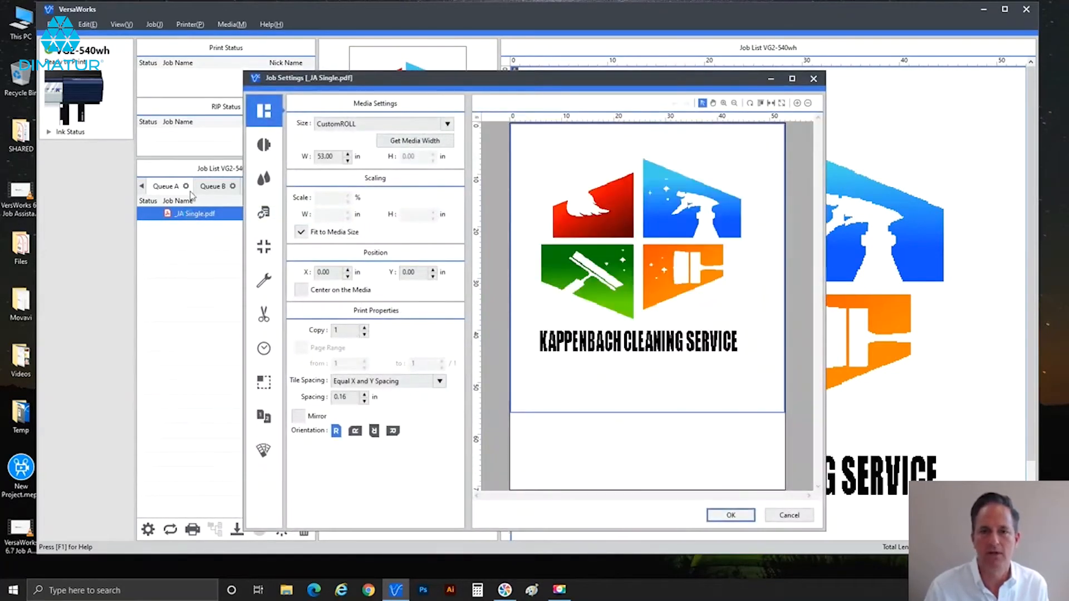
{"action": "left_click_drag", "start_coordinate": [369, 77], "coordinate": [286, 41]}
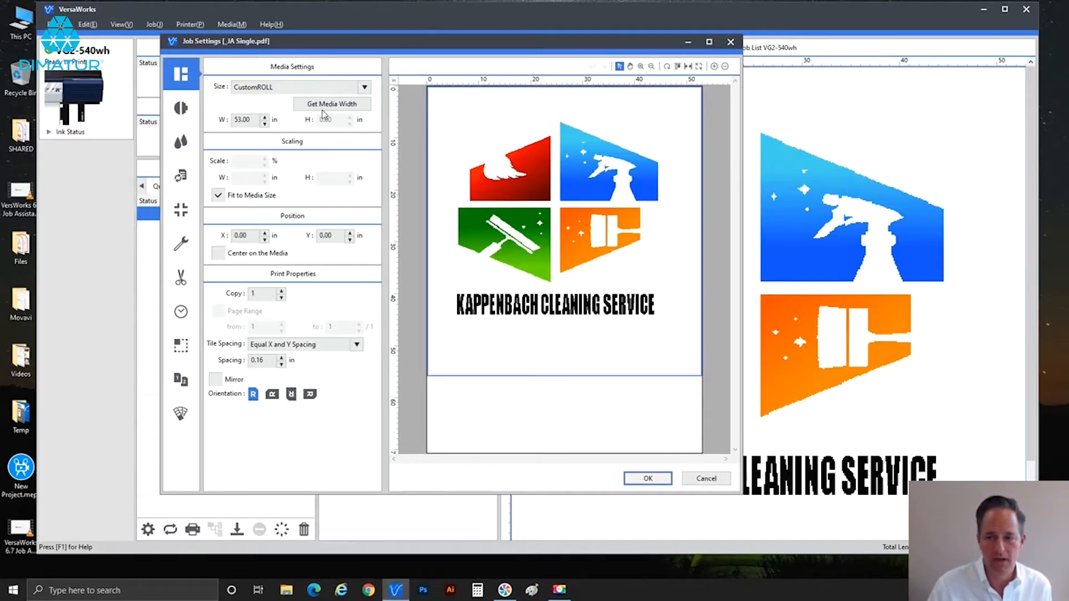
{"action": "left_click", "coordinate": [497, 389]}
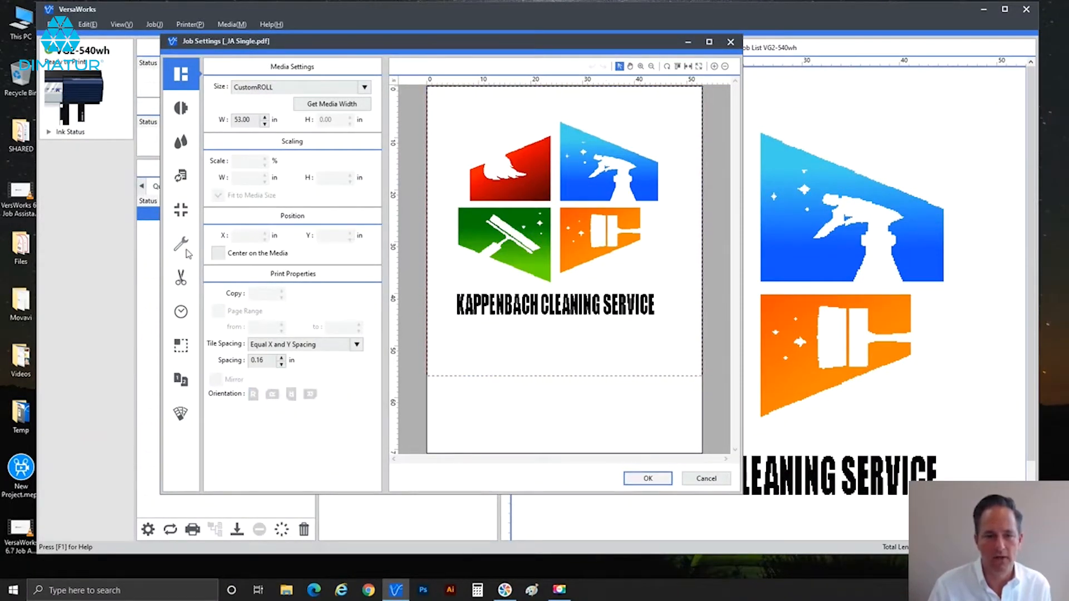
{"action": "left_click", "coordinate": [181, 277]}
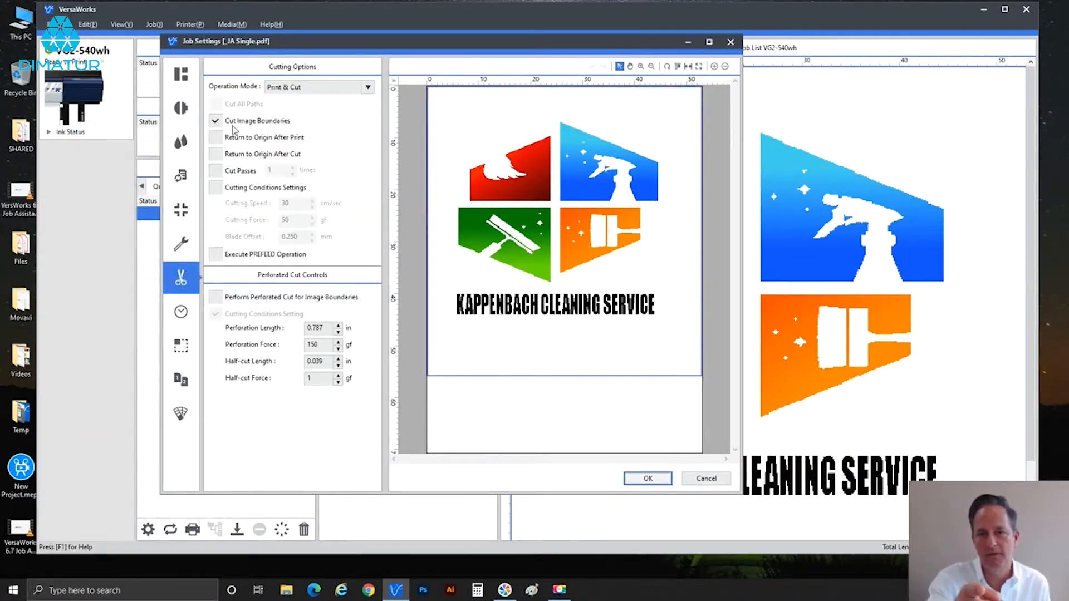
Try the job without Cut Image Boundaries, and enable that option again.
{"action": "left_click", "coordinate": [233, 127]}
{"action": "left_click", "coordinate": [232, 127]}
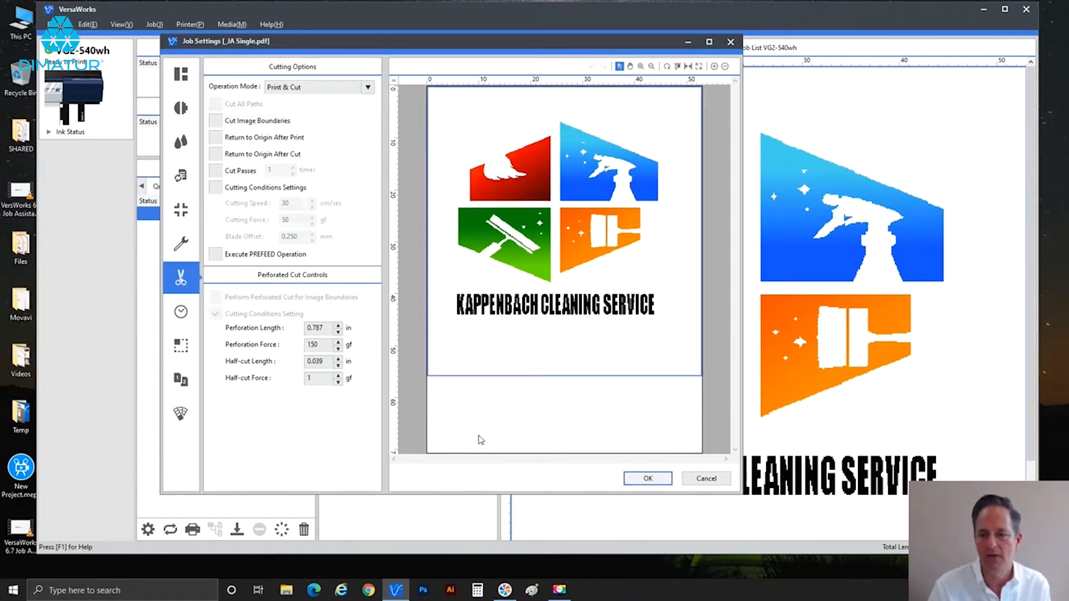
{"action": "left_click", "coordinate": [522, 331]}
{"action": "left_click", "coordinate": [265, 125]}
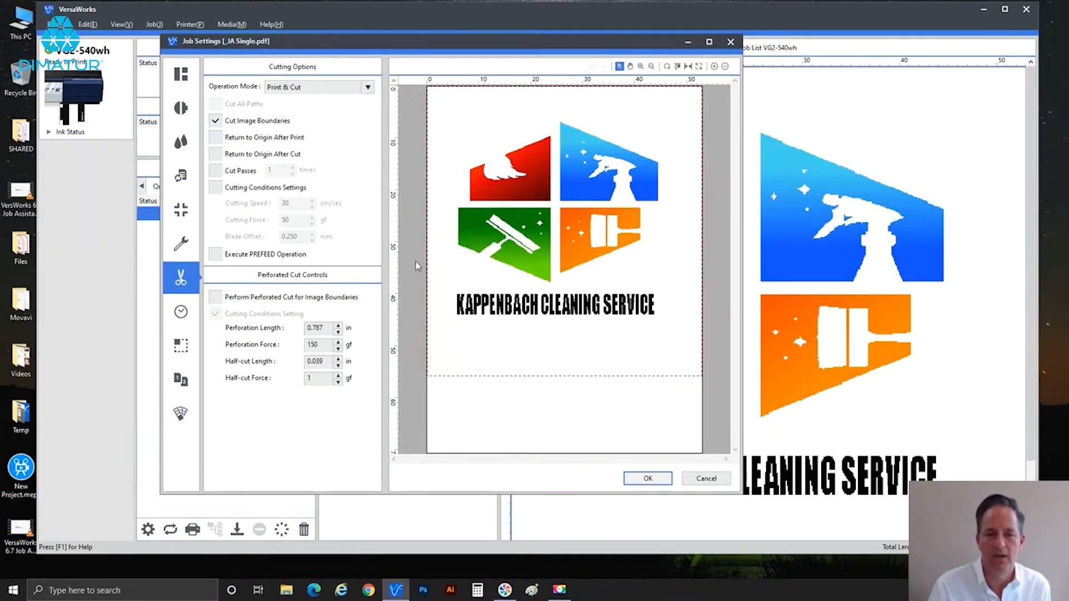
Try the perforated cut for image boundaries, disable both boundary cut options, and discard the job settings.
{"action": "left_click", "coordinate": [317, 300]}
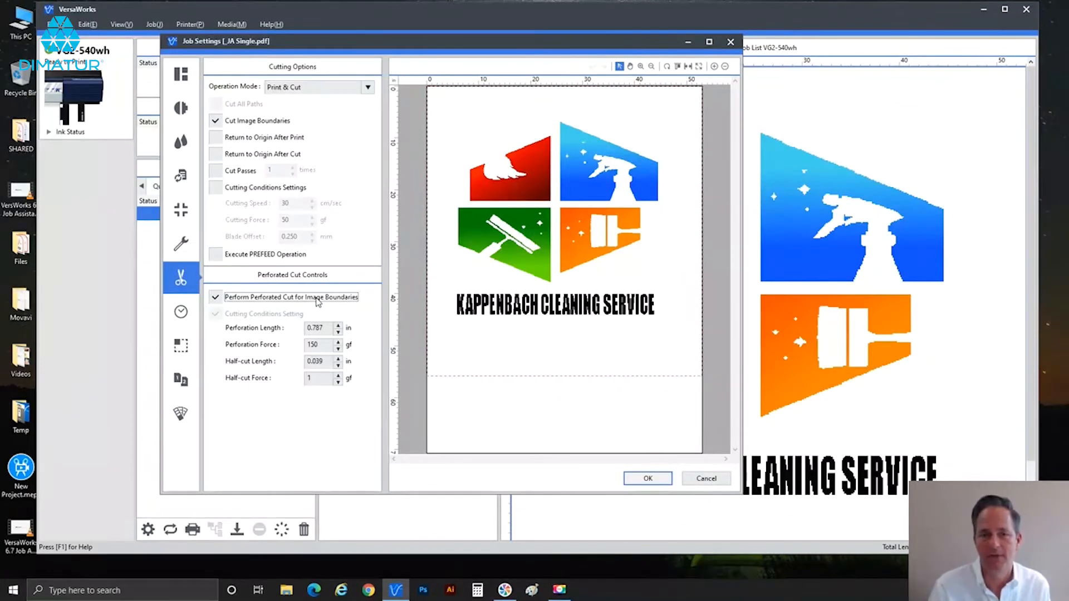
{"action": "left_click", "coordinate": [265, 296]}
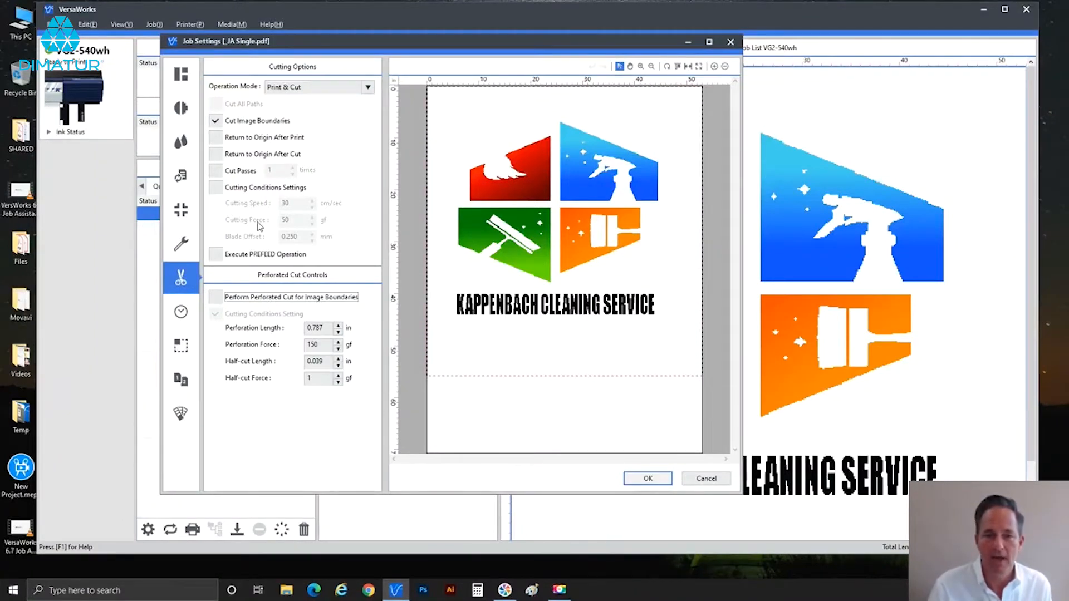
{"action": "left_click", "coordinate": [244, 124]}
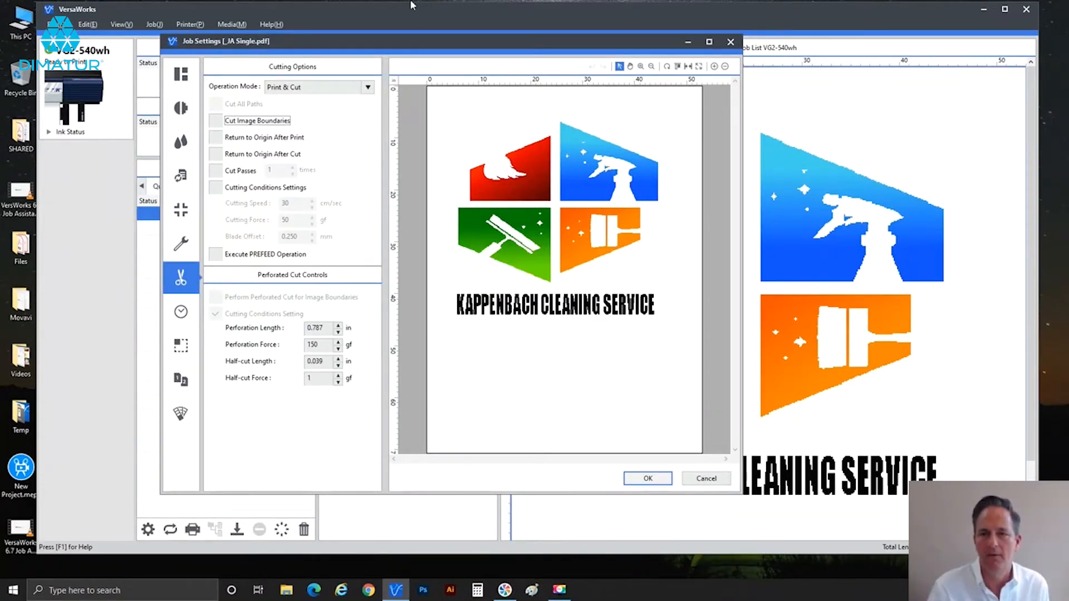
{"action": "left_click", "coordinate": [731, 42]}
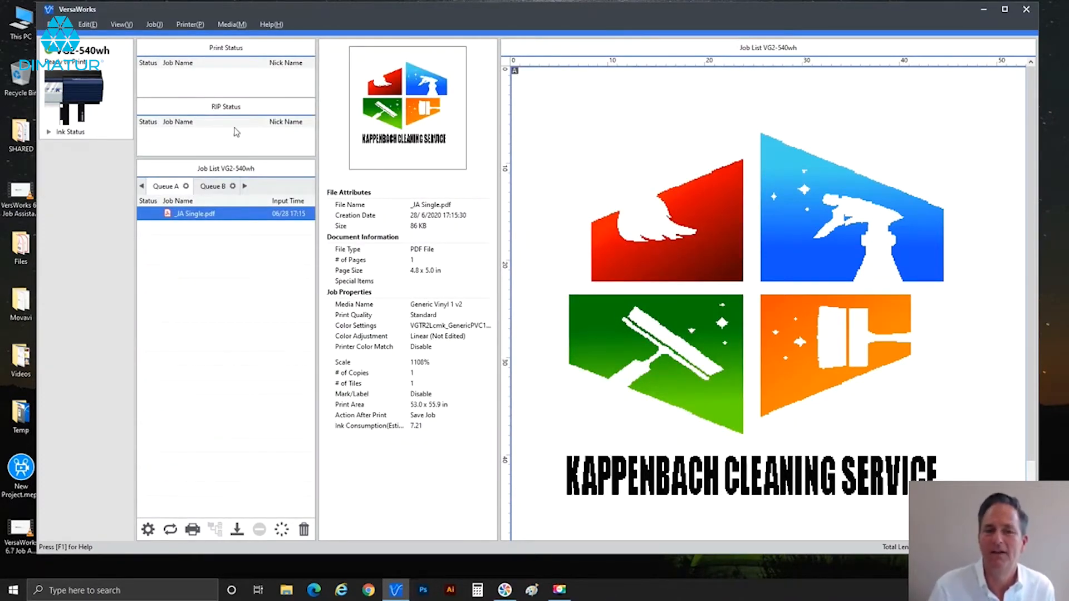
Open _JA Single.pdf in Job Assistant, maximize its window, and enlarge the artwork preview to 214%.
{"action": "right_click", "coordinate": [182, 216]}
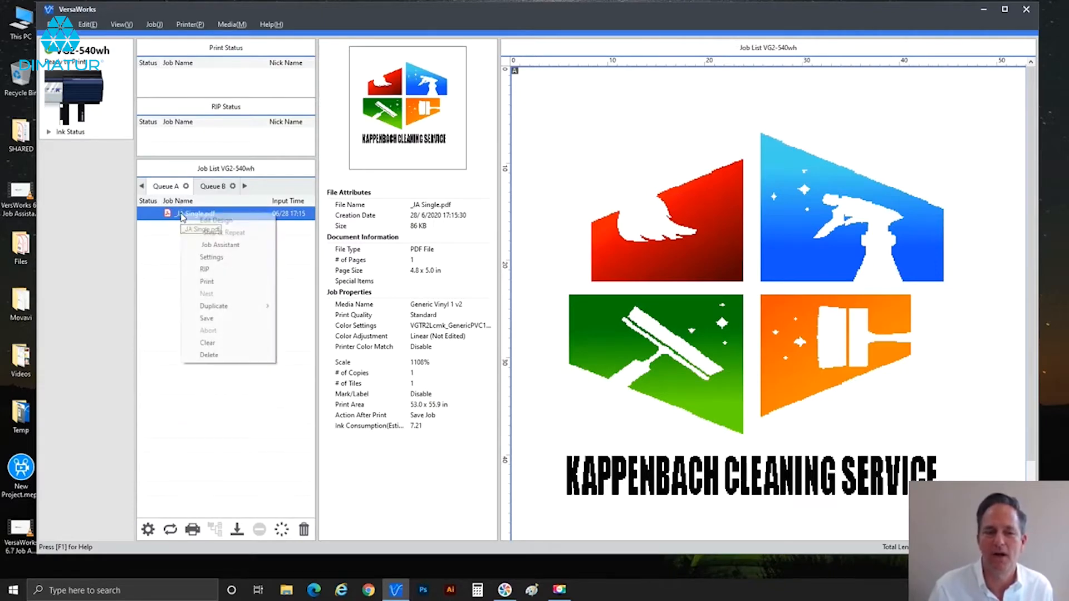
{"action": "left_click", "coordinate": [213, 246]}
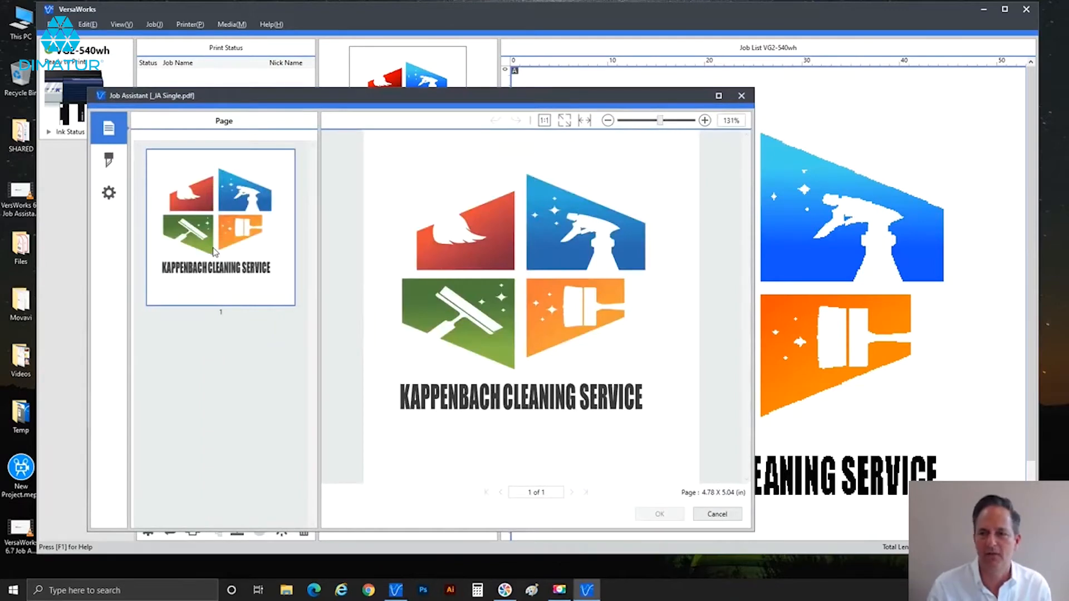
{"action": "left_click_drag", "start_coordinate": [675, 96], "coordinate": [622, 5]}
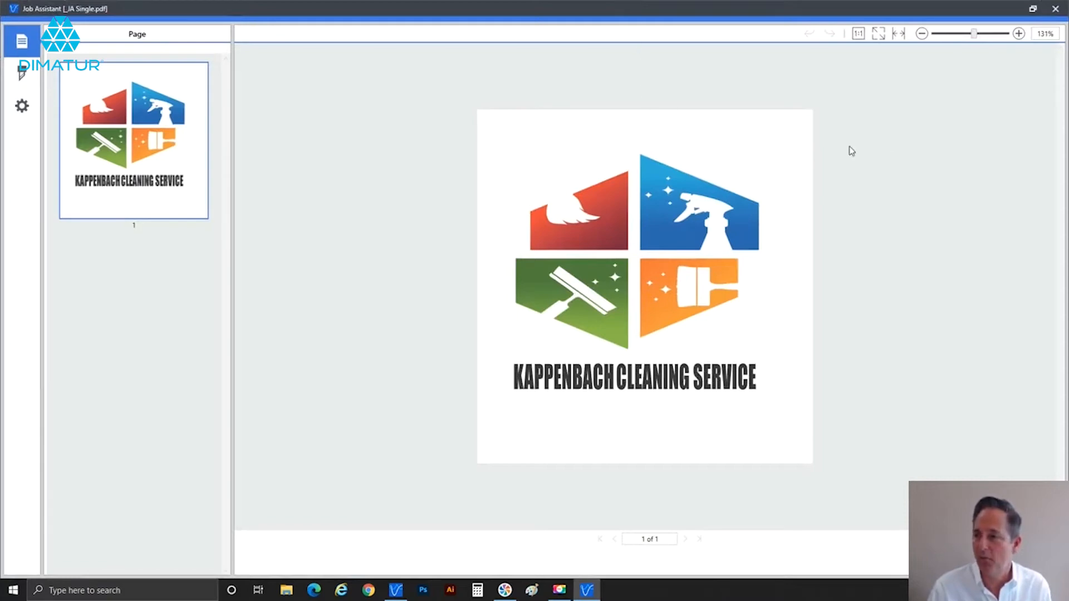
{"action": "left_click_drag", "start_coordinate": [973, 34], "coordinate": [981, 36]}
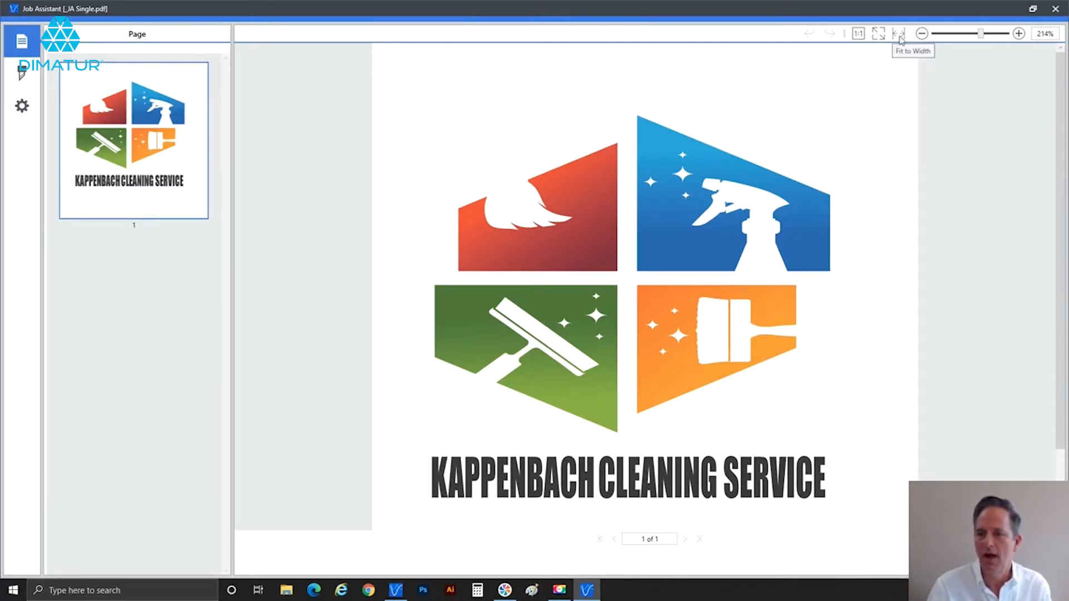
{"action": "scroll", "coordinate": [784, 137], "scroll_direction": "down", "scroll_amount": 2}
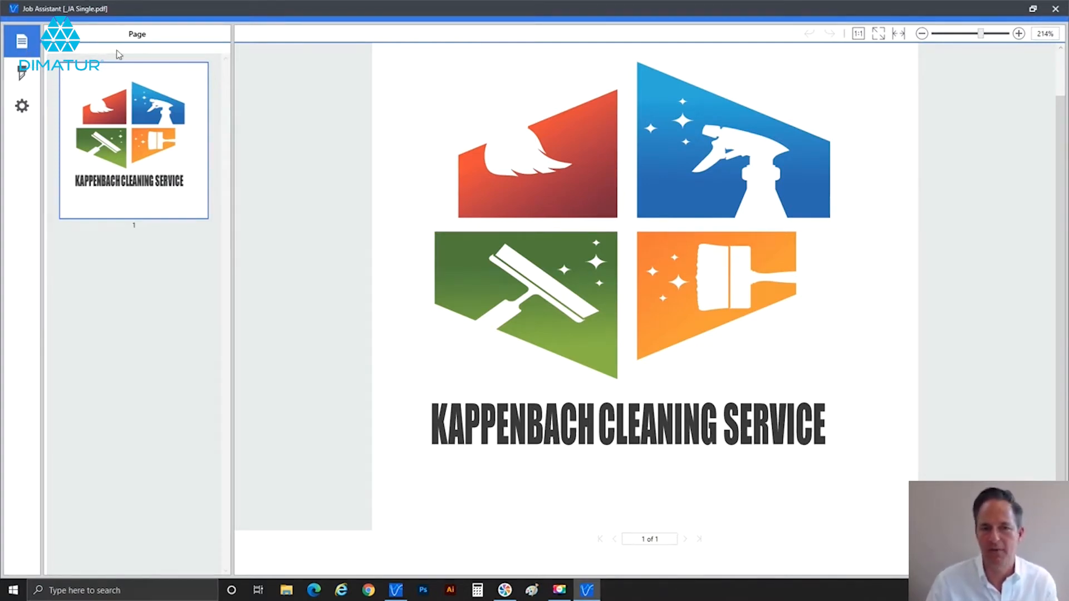
Show the cutting line options with the Replace with Cutting Line method, and select each coloured logo section and the company name in turn.
{"action": "left_click", "coordinate": [25, 77]}
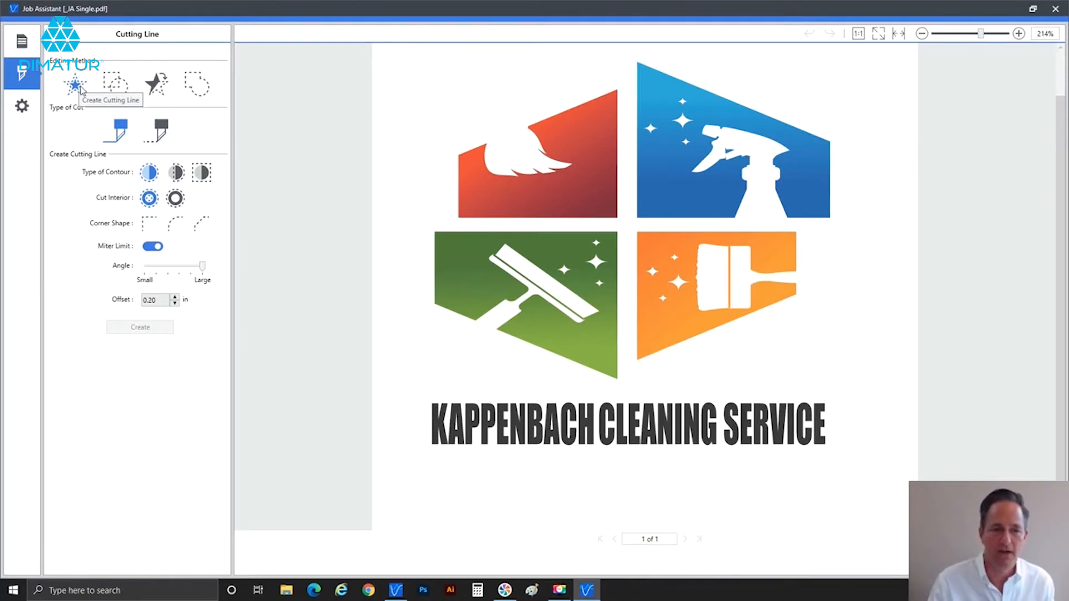
{"action": "left_click", "coordinate": [163, 91]}
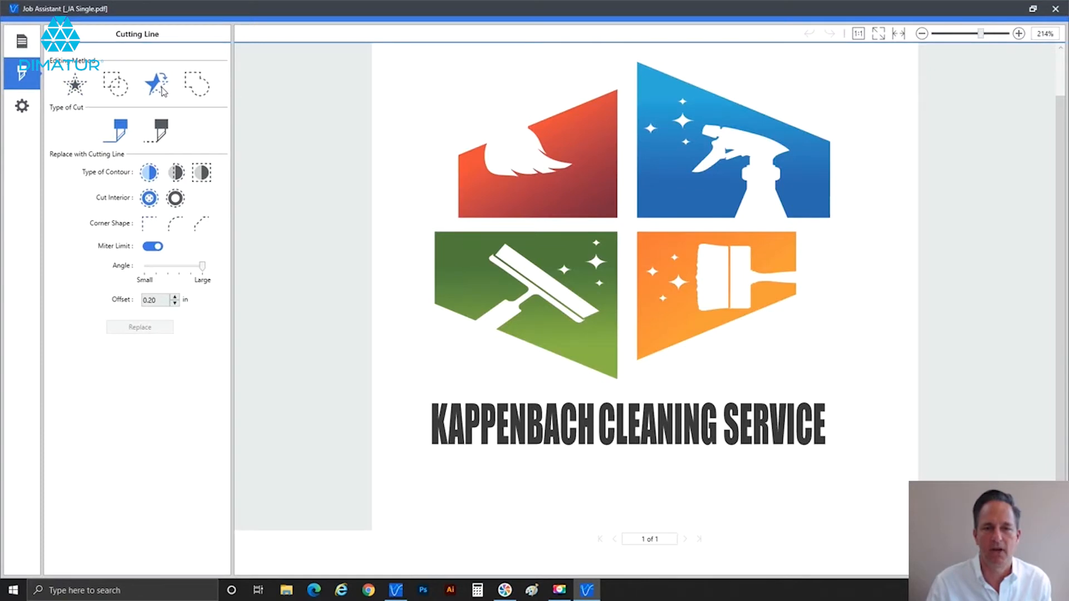
{"action": "left_click", "coordinate": [568, 119]}
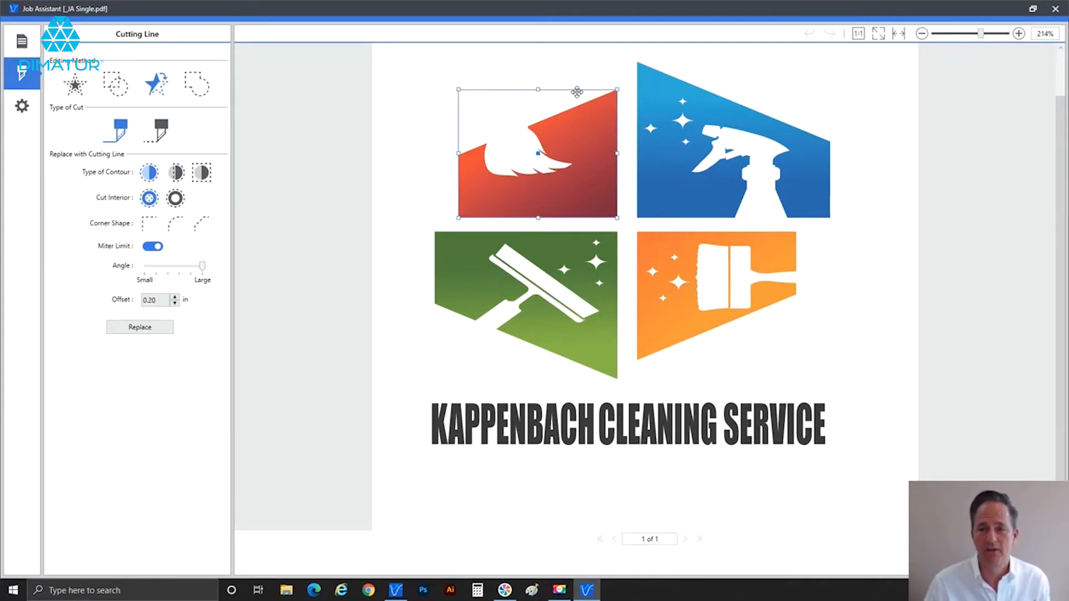
{"action": "left_click", "coordinate": [642, 106]}
{"action": "left_click", "coordinate": [672, 249]}
{"action": "left_click", "coordinate": [550, 336]}
{"action": "left_click", "coordinate": [499, 408]}
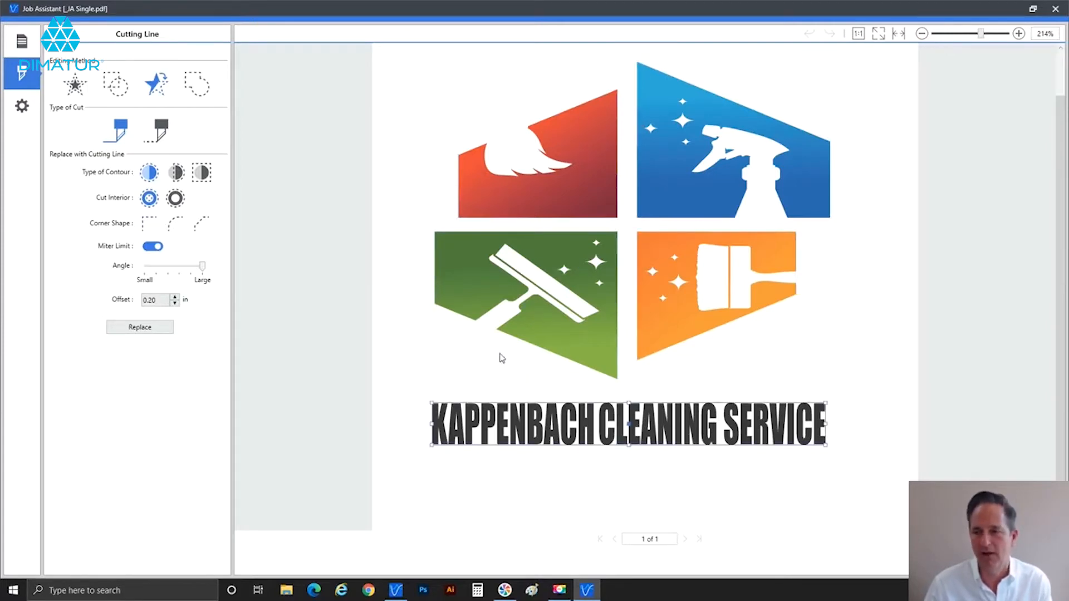
Select the red logo section, set the cutting line offset to 0 in, and disable the miter limit.
{"action": "left_click", "coordinate": [472, 180]}
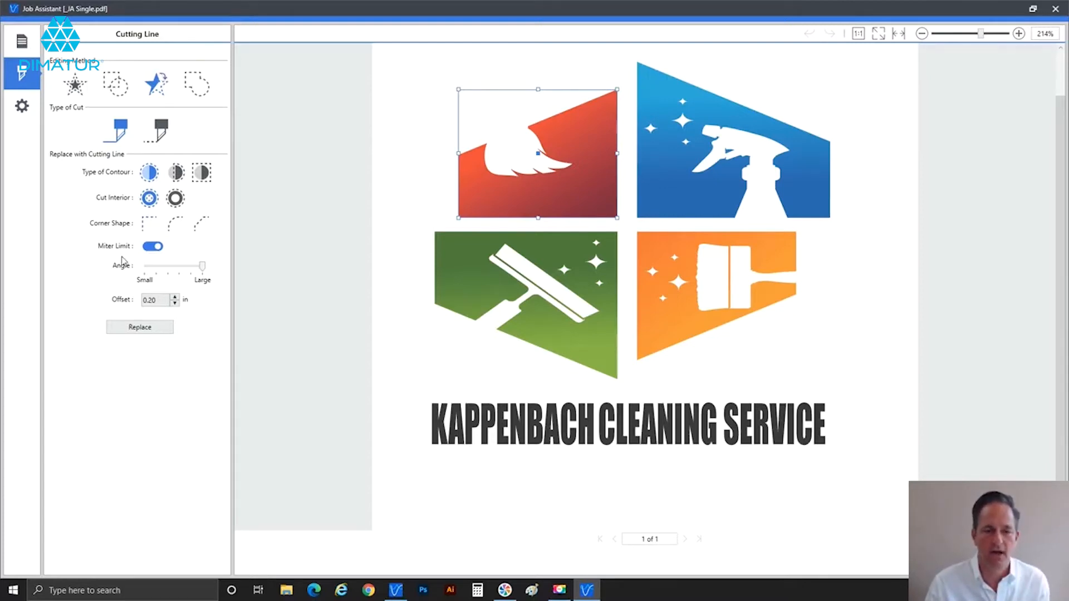
{"action": "double_click", "coordinate": [150, 299]}
{"action": "type", "text": "0"}
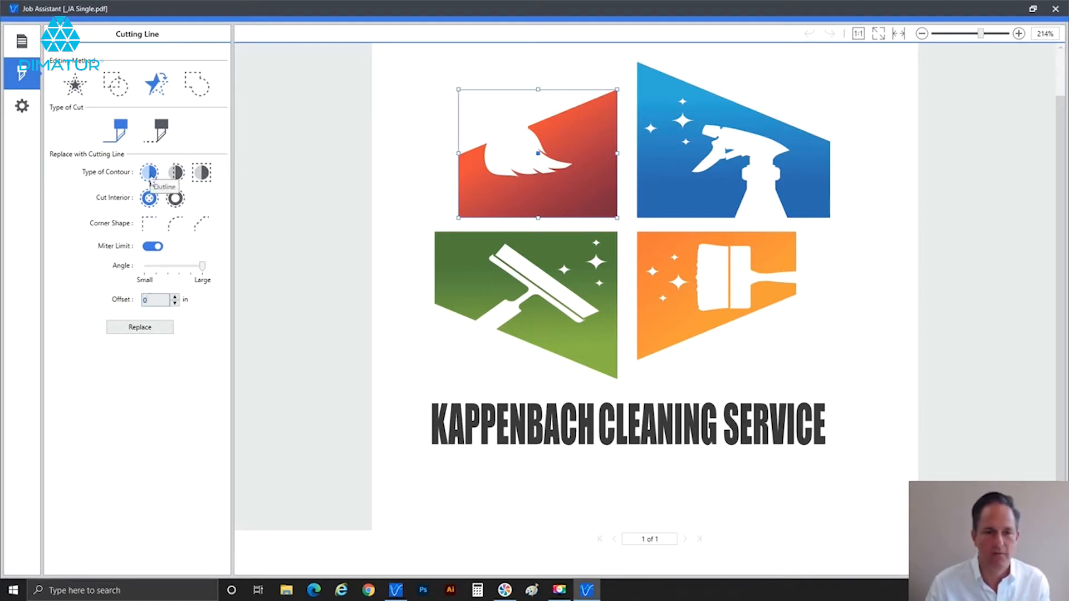
{"action": "left_click", "coordinate": [152, 246]}
Try replacing the red logo section with a cutting line, and undo the replacement.
{"action": "left_click", "coordinate": [148, 329]}
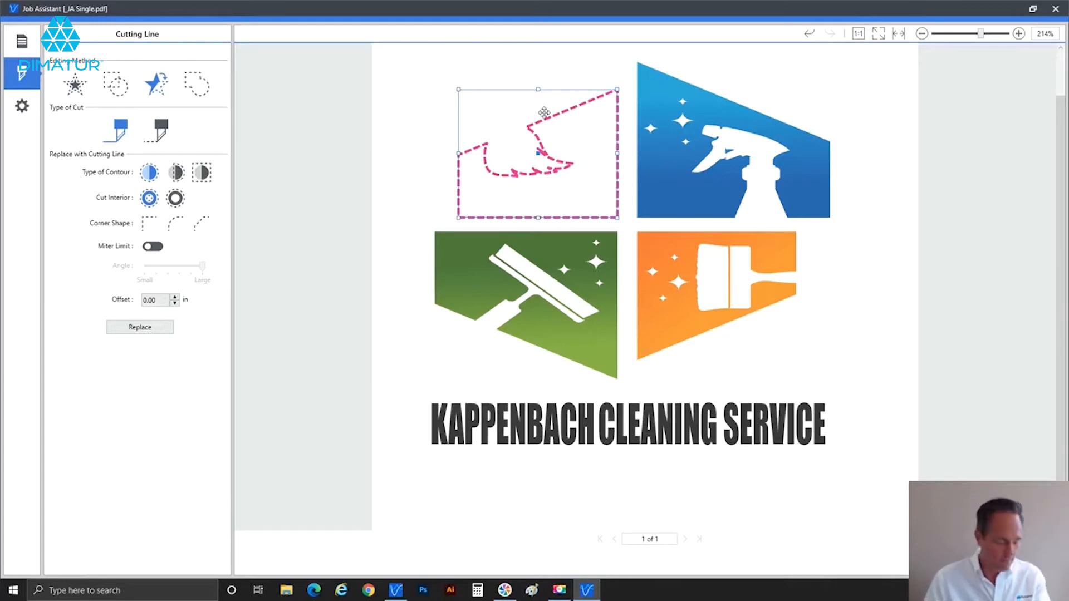
{"action": "left_click", "coordinate": [809, 36]}
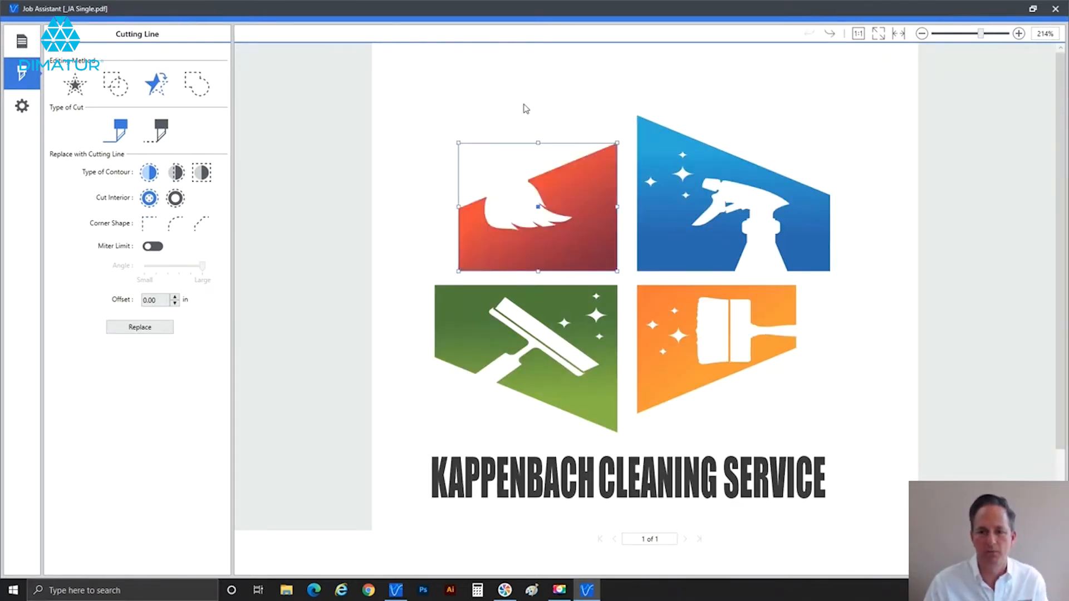
{"action": "scroll", "coordinate": [507, 109], "scroll_direction": "down", "scroll_amount": 1}
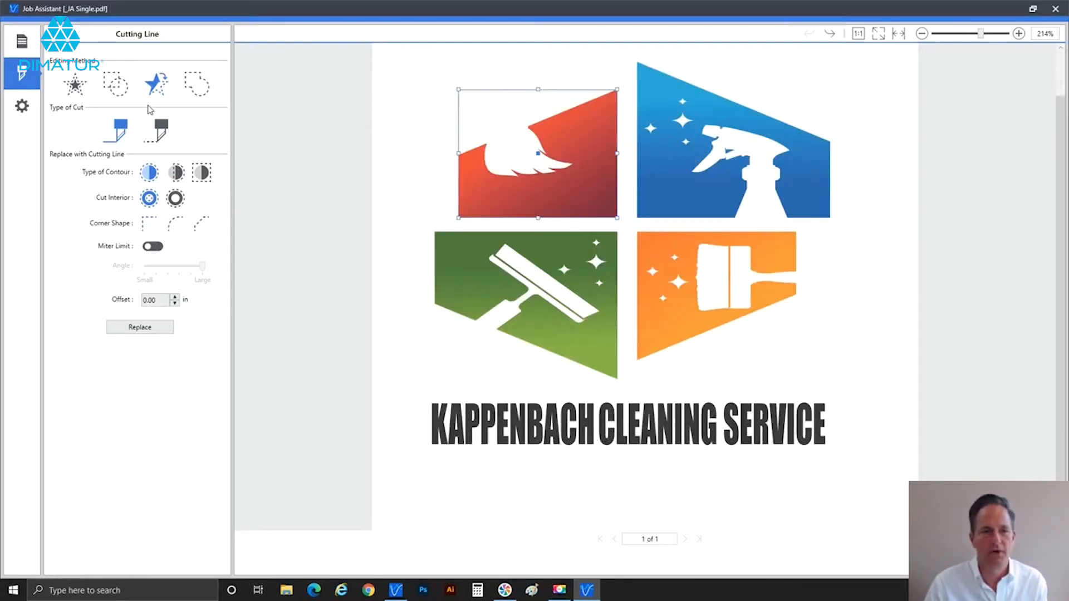
Use the Create Cutting Line method with interior cutting off to outline the red logo section, and undo the created line.
{"action": "left_click", "coordinate": [83, 94]}
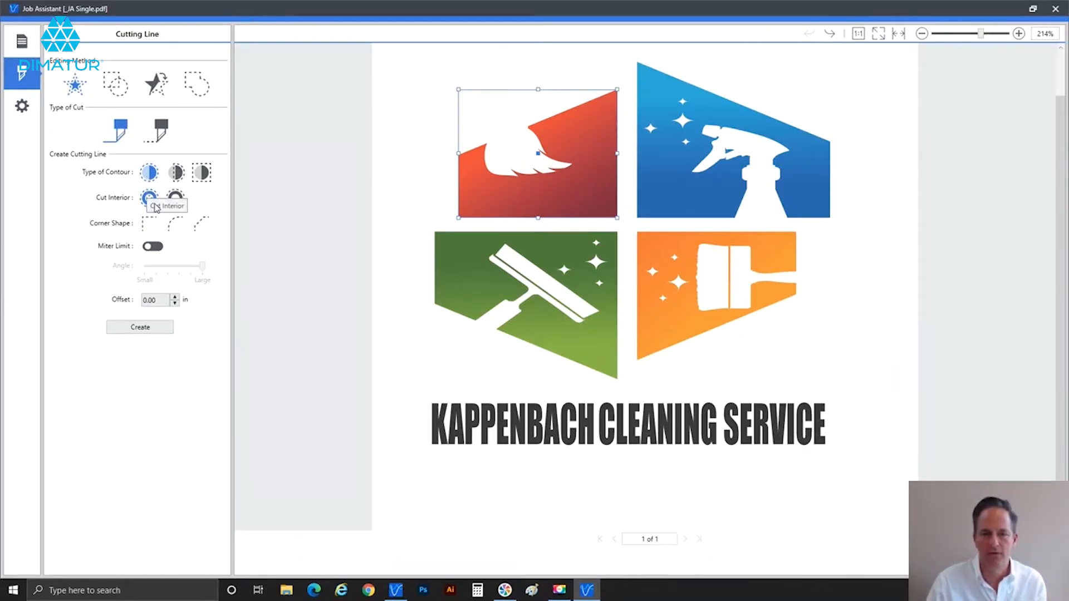
{"action": "left_click", "coordinate": [176, 199]}
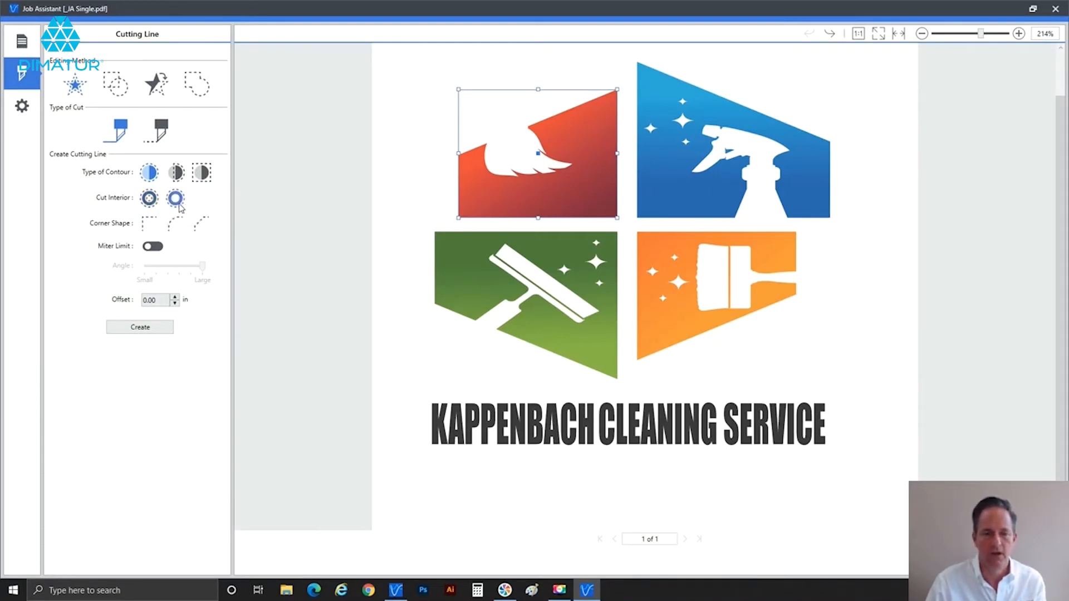
{"action": "left_click", "coordinate": [155, 327]}
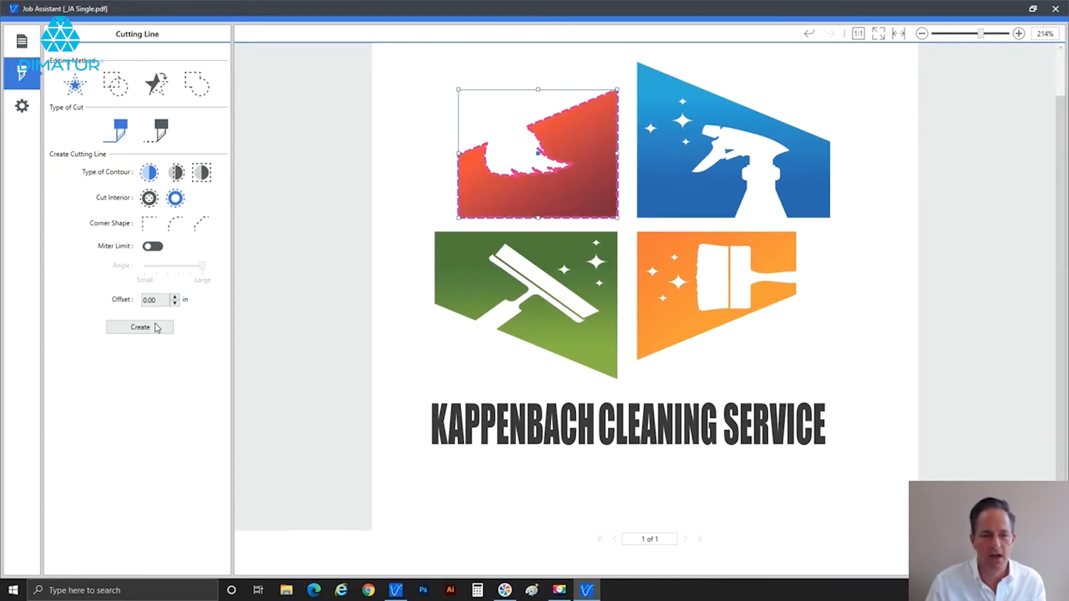
{"action": "key", "text": "ctrl+z"}
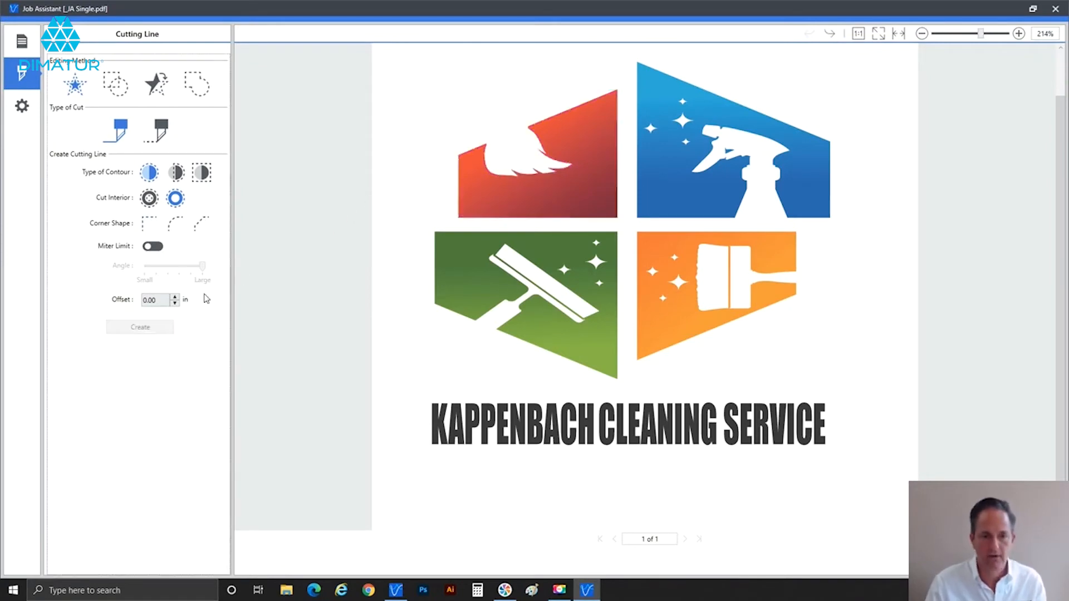
Try a cutting line around the red logo section with a 0.20 in offset and mitered corners, and undo it.
{"action": "double_click", "coordinate": [154, 300]}
{"action": "key", "text": "BackSpace"}
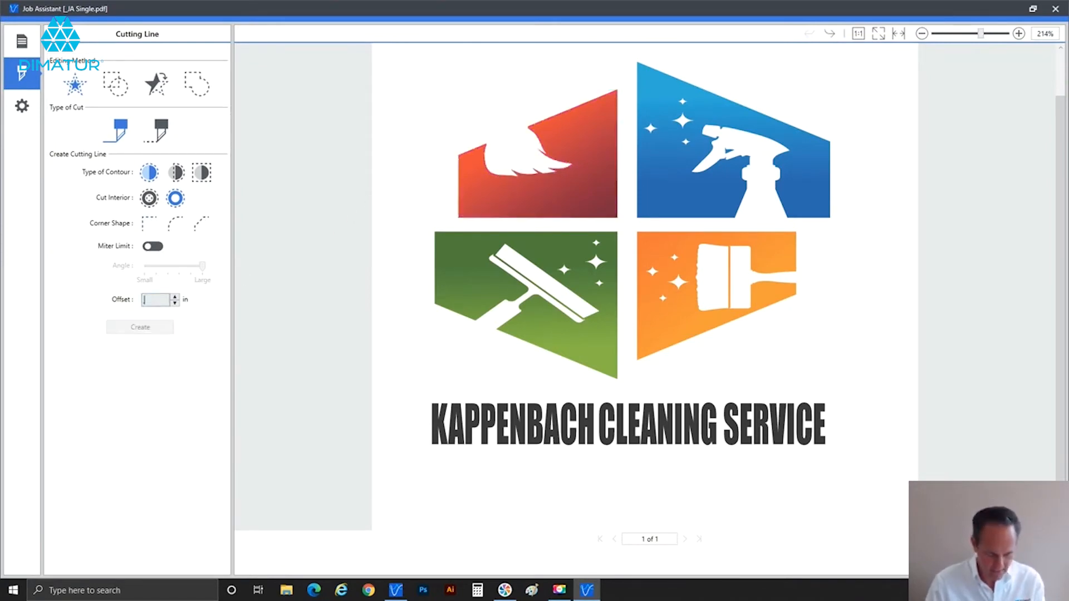
{"action": "type", "text": "2"}
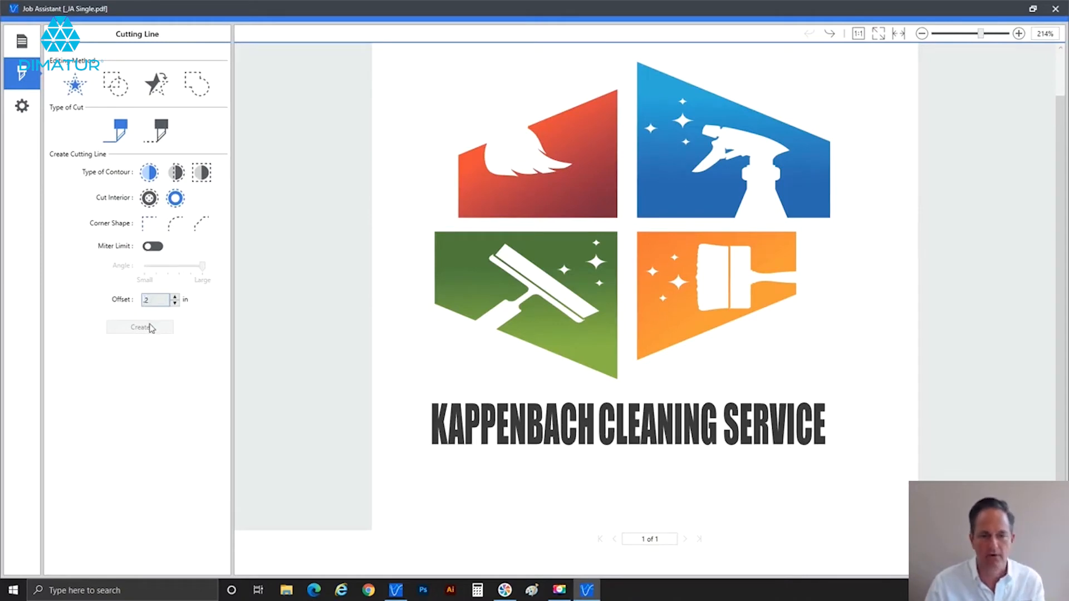
{"action": "left_click", "coordinate": [478, 199]}
{"action": "left_click", "coordinate": [161, 328]}
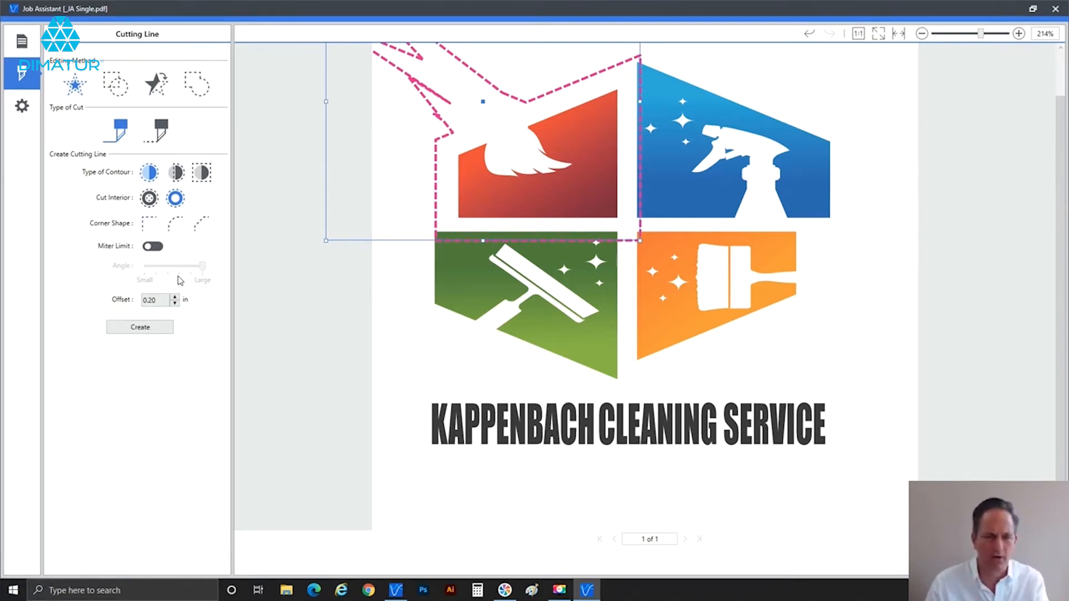
{"action": "key", "text": "ctrl+z"}
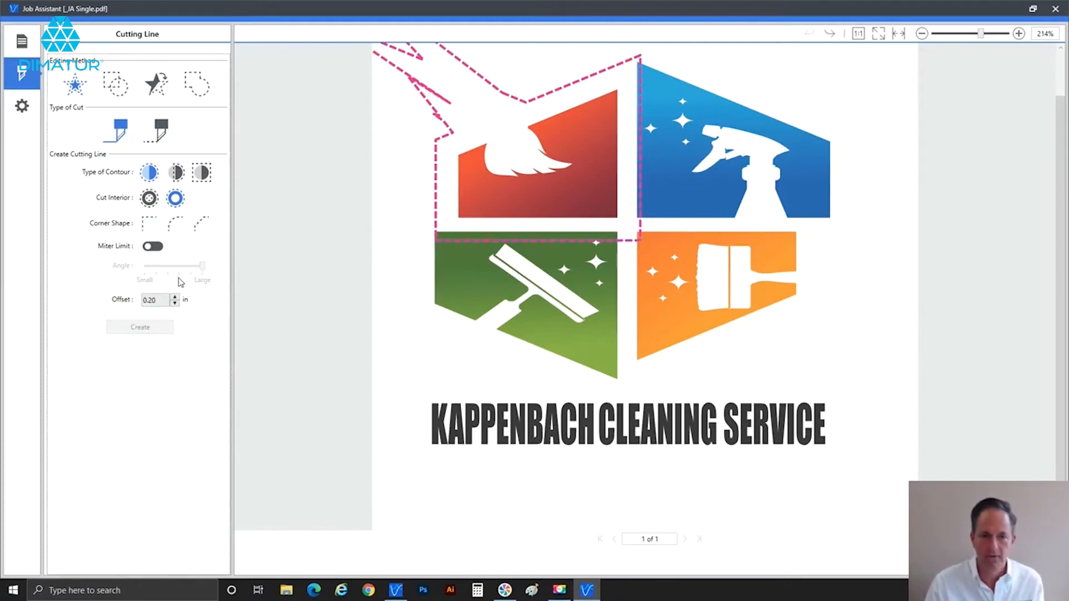
Try a cutting line around the red logo section with rounded corners at the 0.20 in offset, and undo it.
{"action": "left_click", "coordinate": [177, 224]}
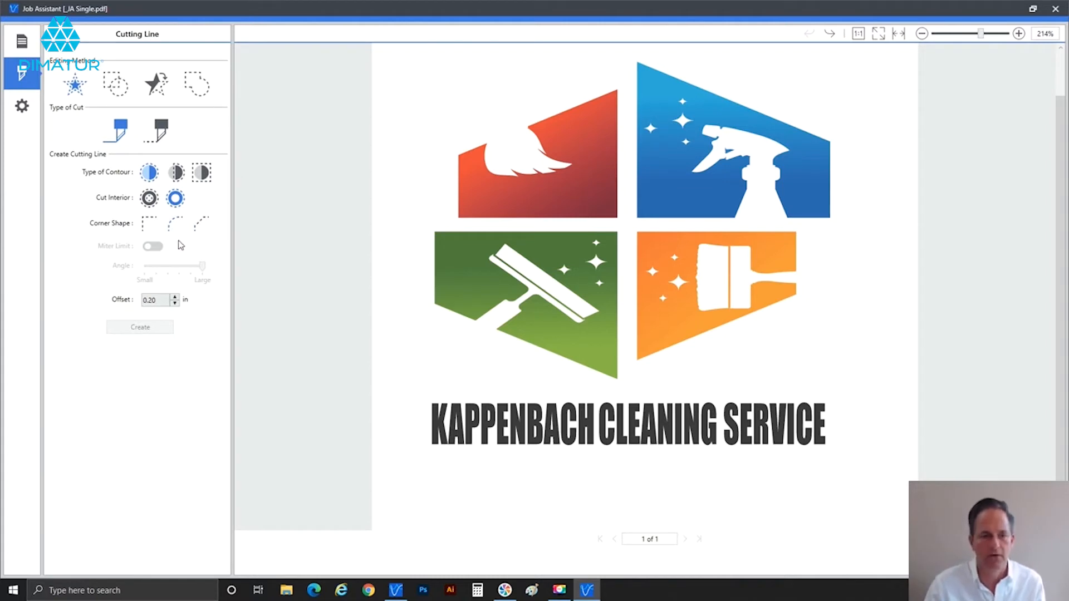
{"action": "left_click", "coordinate": [503, 207]}
{"action": "left_click", "coordinate": [164, 330]}
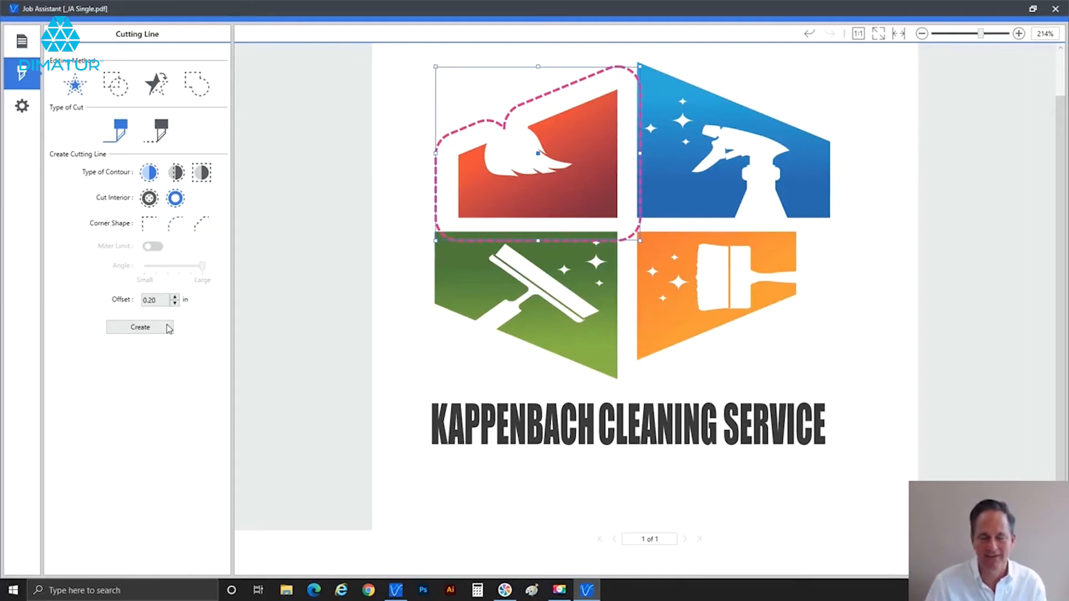
{"action": "key", "text": "ctrl+z"}
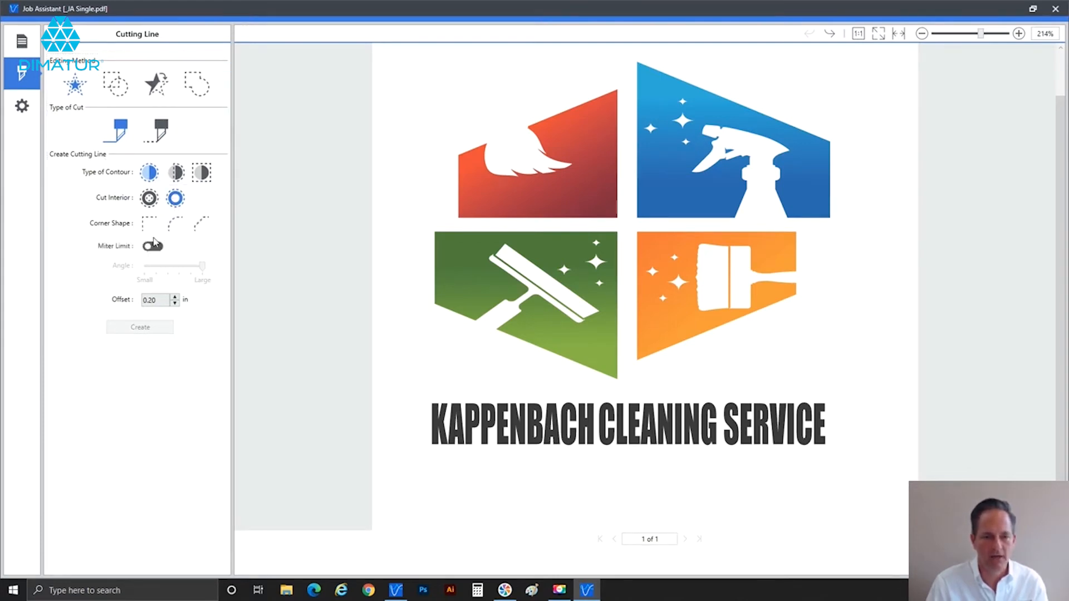
Enable the miter limit with a mid-range angle and create cutting lines around the red and orange logo sections at a 0.40 in offset.
{"action": "left_click", "coordinate": [155, 247]}
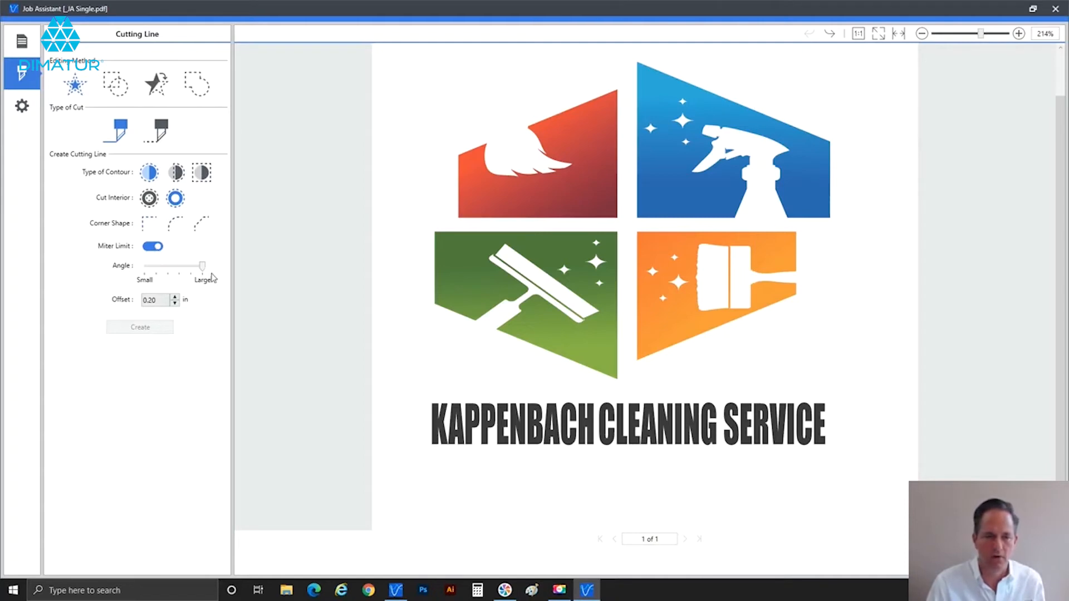
{"action": "left_click_drag", "start_coordinate": [201, 268], "coordinate": [179, 271]}
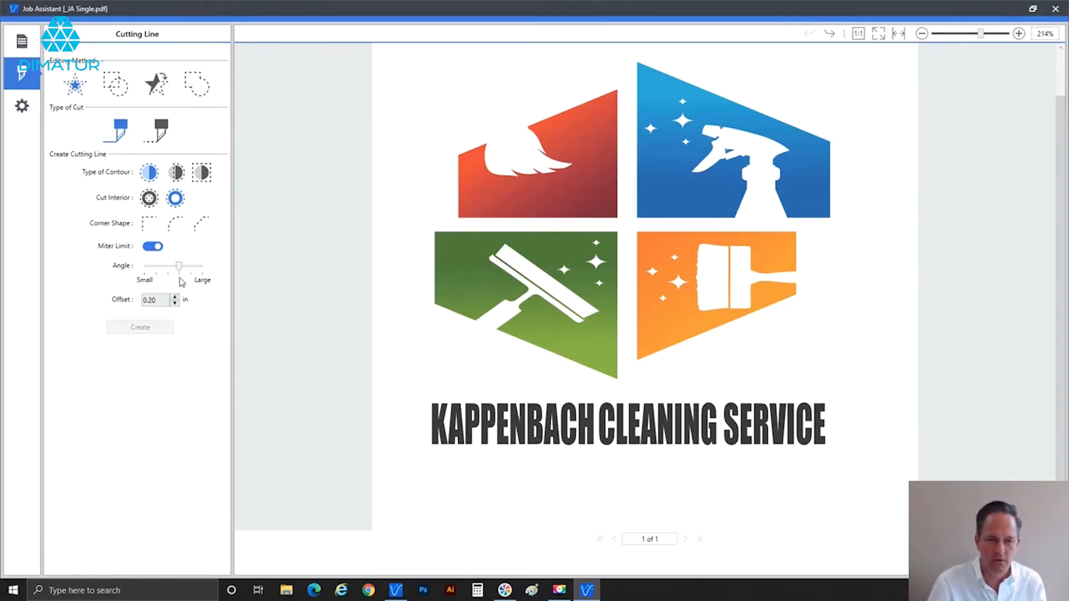
{"action": "double_click", "coordinate": [150, 301]}
{"action": "key", "text": "BackSpace"}
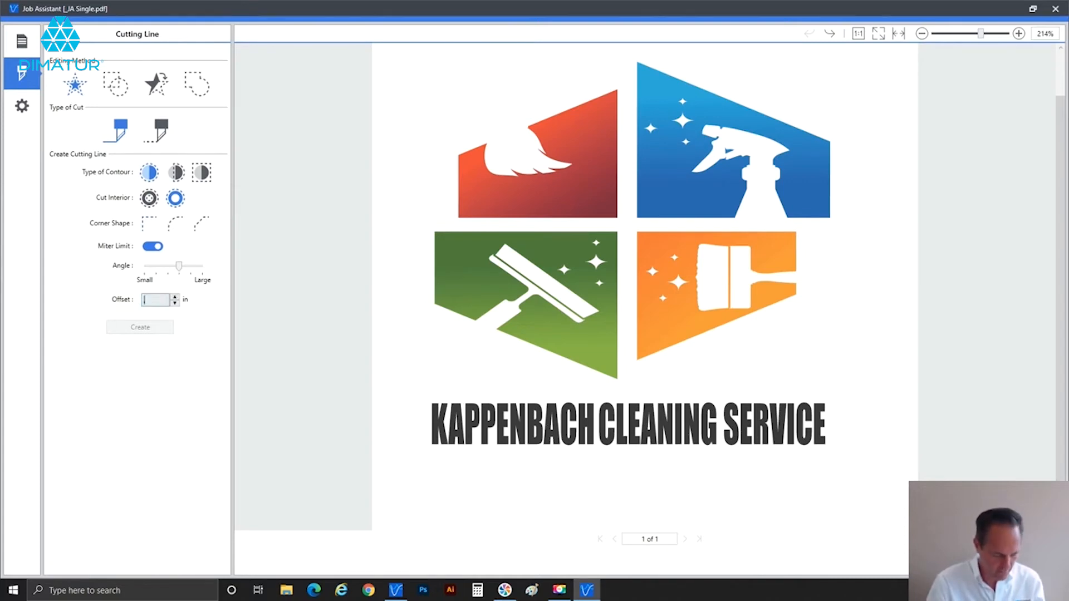
{"action": "type", "text": "0.40"}
{"action": "left_click", "coordinate": [537, 199]}
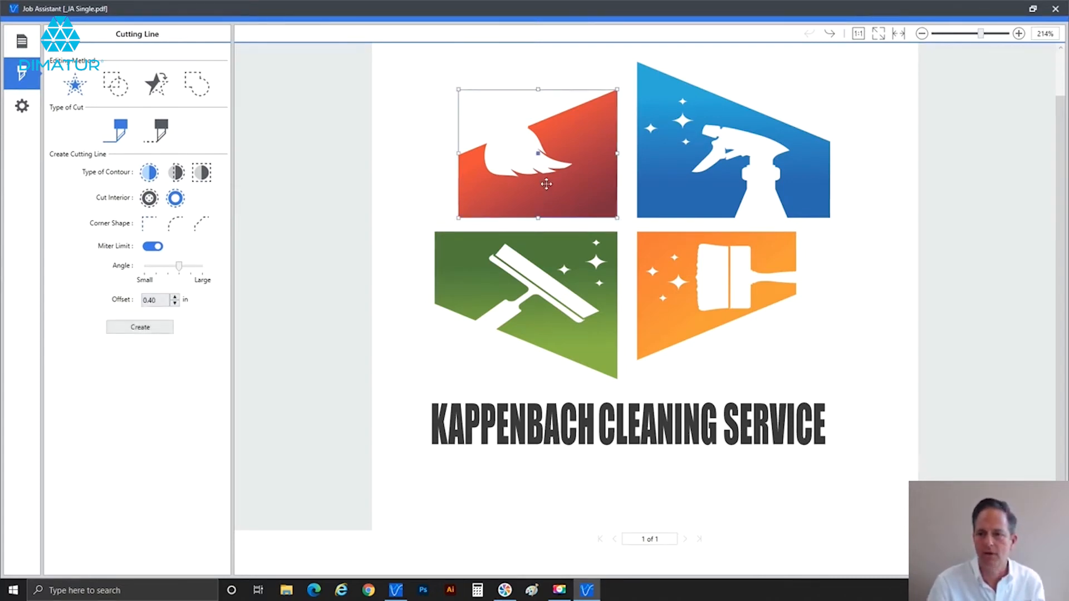
{"action": "left_click", "coordinate": [165, 328]}
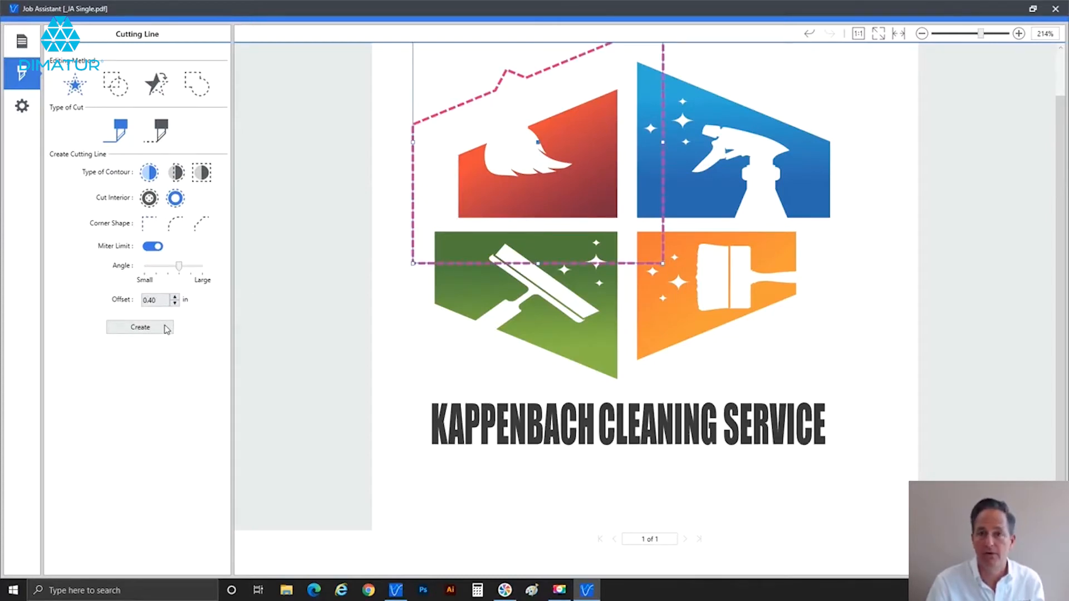
{"action": "left_click", "coordinate": [691, 318]}
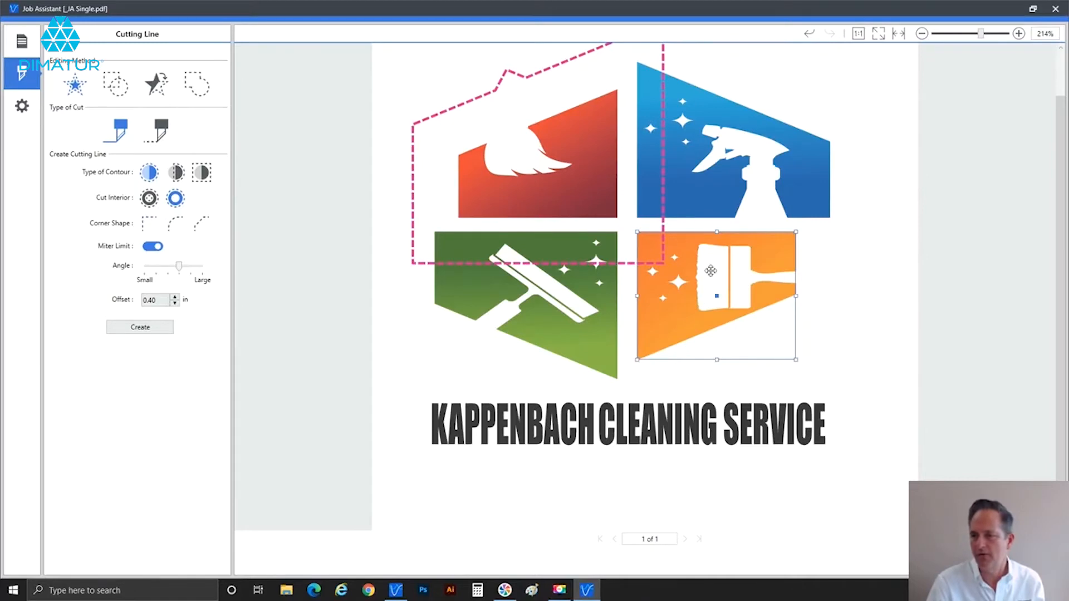
{"action": "left_click", "coordinate": [154, 332]}
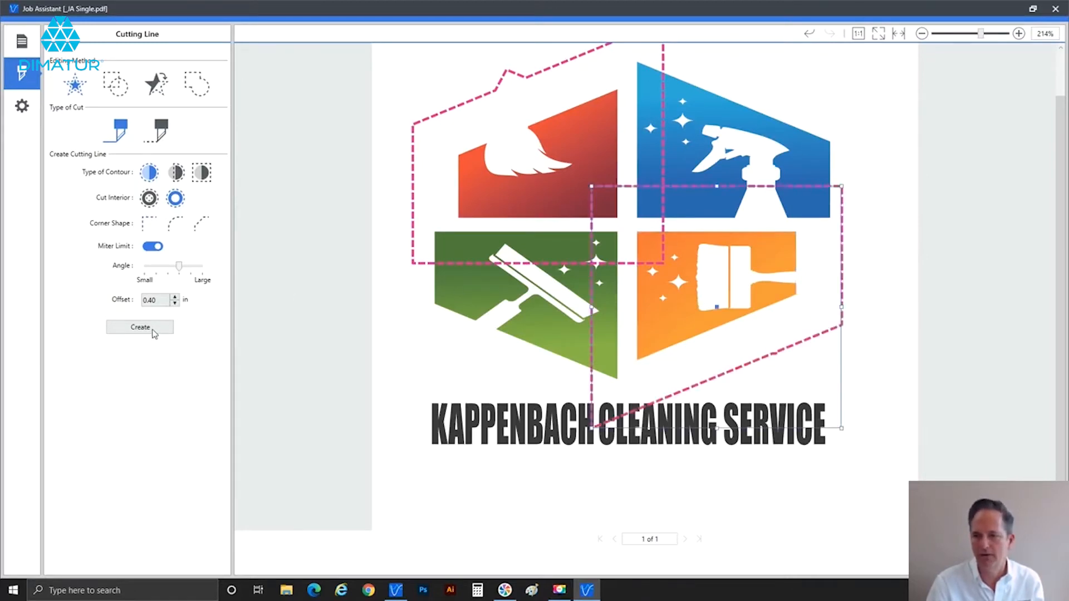
Create cutting lines around the blue and green logo sections with the offset set to 0.20 in.
{"action": "left_click", "coordinate": [724, 110]}
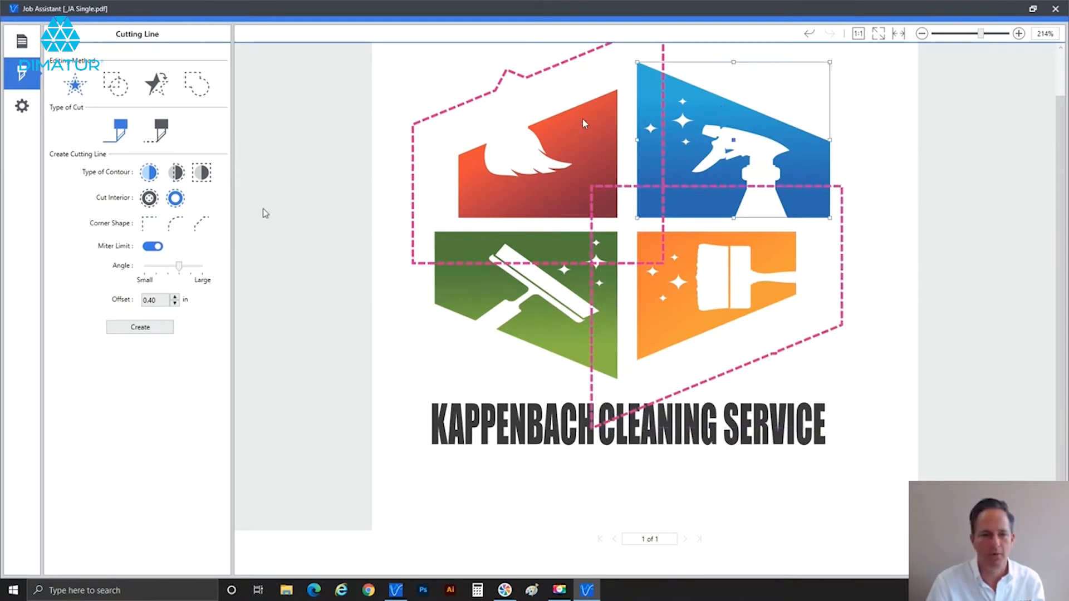
{"action": "left_click_drag", "start_coordinate": [145, 299], "coordinate": [178, 305]}
{"action": "key", "text": "BackSpace"}
{"action": "type", "text": "2"}
{"action": "left_click", "coordinate": [155, 331]}
{"action": "left_click", "coordinate": [563, 310]}
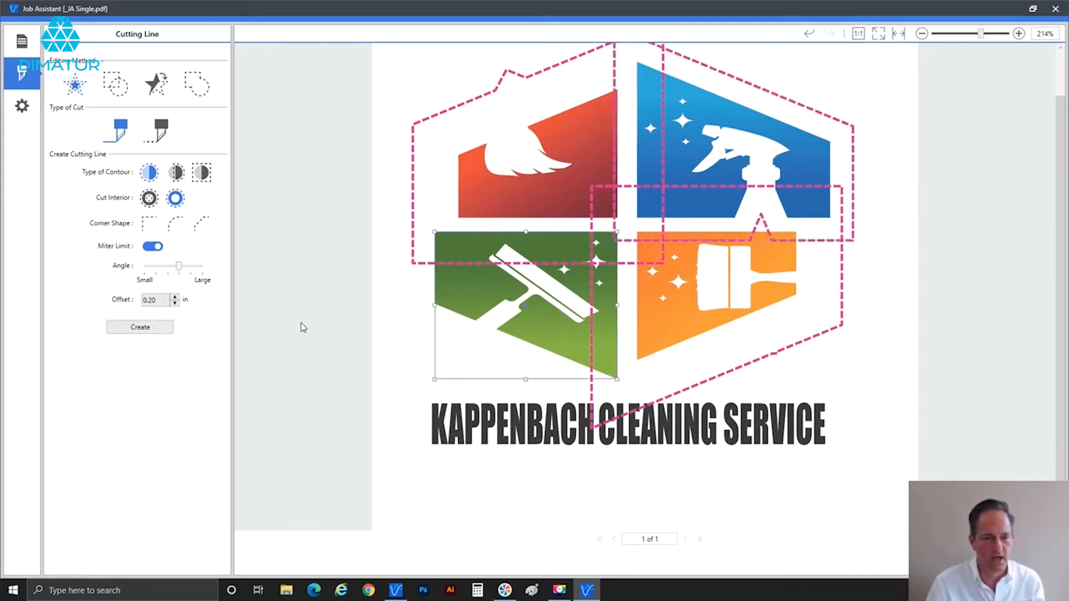
{"action": "left_click", "coordinate": [160, 328]}
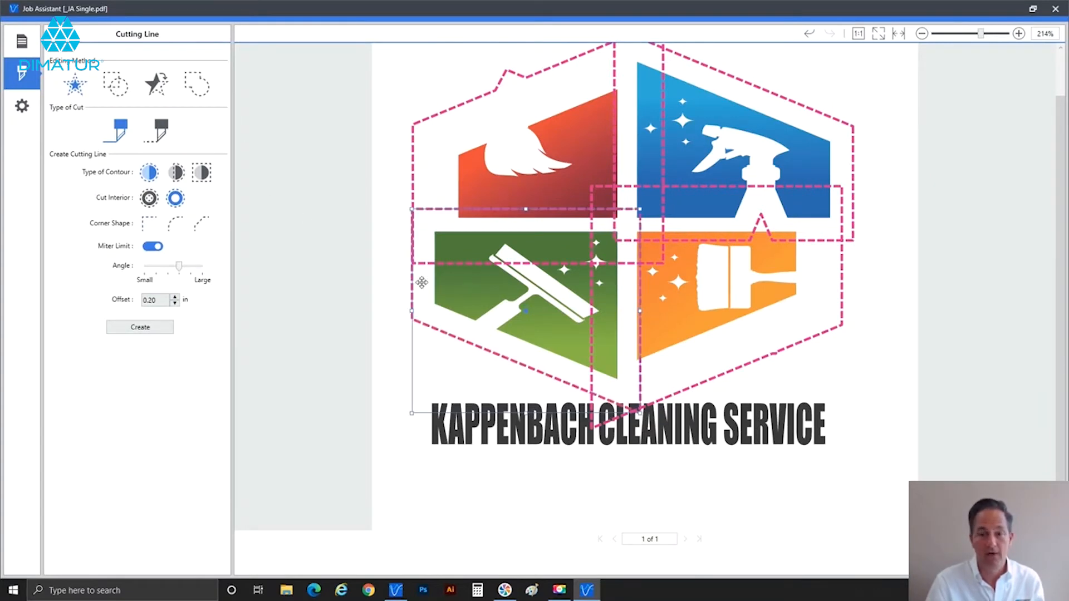
Draw a rectangular cutting line and fit it around the KAPPENBACH CLEANING SERVICE text with a small margin on all sides.
{"action": "left_click", "coordinate": [497, 435]}
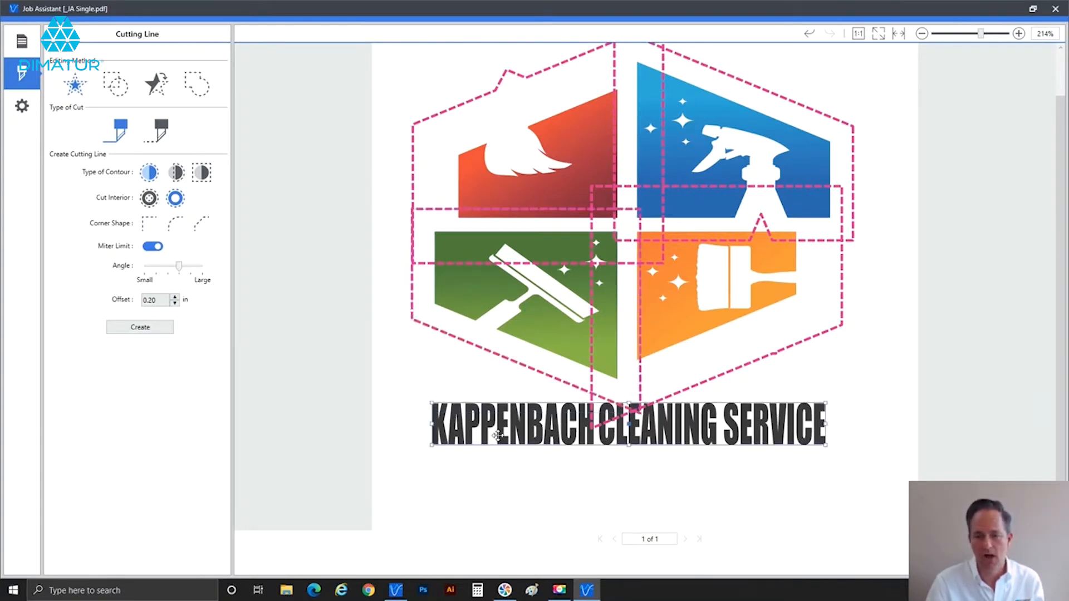
{"action": "left_click", "coordinate": [124, 99]}
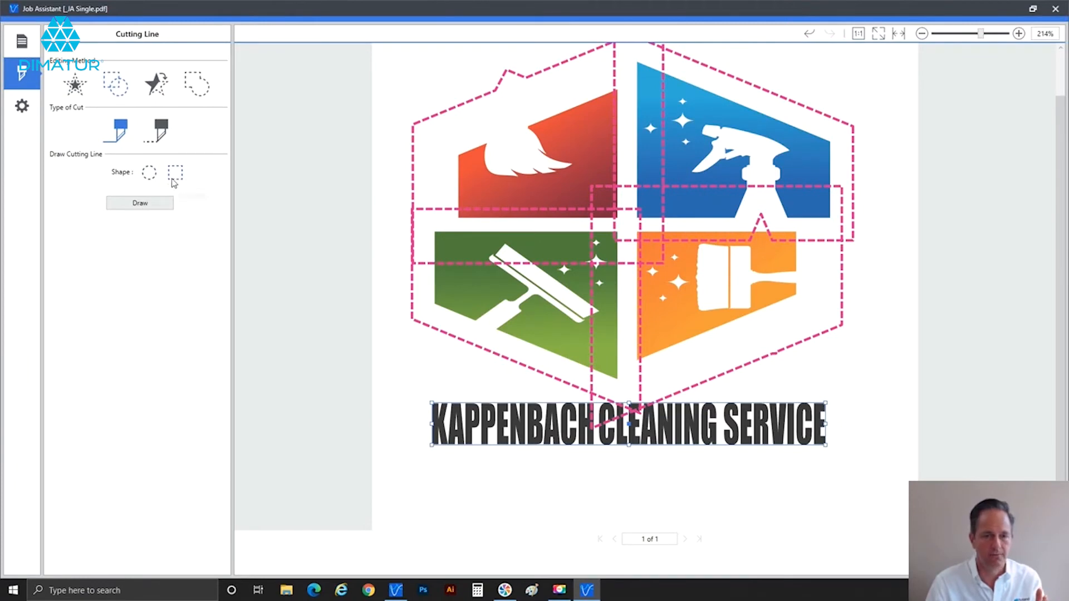
{"action": "left_click", "coordinate": [159, 205]}
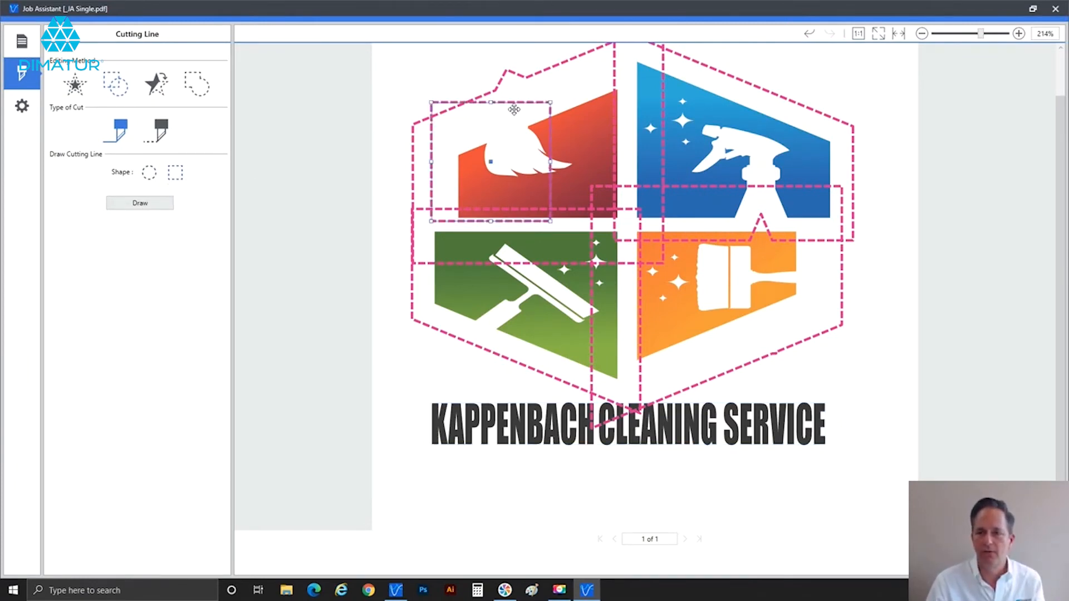
{"action": "mouse_move", "coordinate": [513, 106]}
{"action": "left_mouse_down"}
{"action": "mouse_move", "coordinate": [473, 295]}
{"action": "mouse_move", "coordinate": [496, 355]}
{"action": "mouse_move", "coordinate": [509, 344]}
{"action": "mouse_move", "coordinate": [726, 383]}
{"action": "mouse_move", "coordinate": [839, 383]}
{"action": "left_mouse_up"}
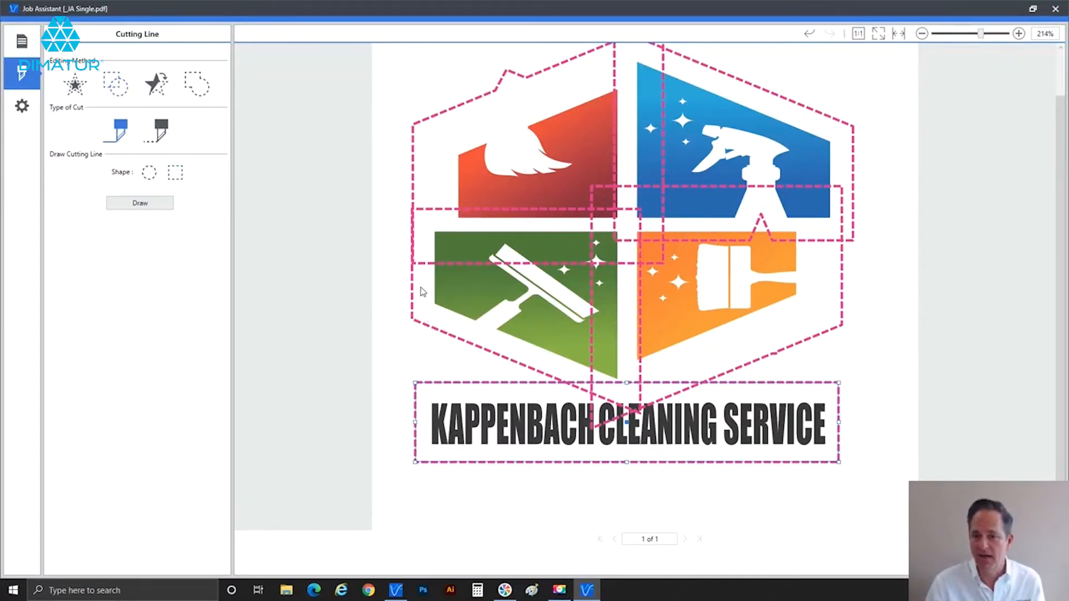
Select the company name rectangle and all four logo cutting lines together, and merge them into a single contour.
{"action": "left_click", "coordinate": [413, 143], "text": "shift"}
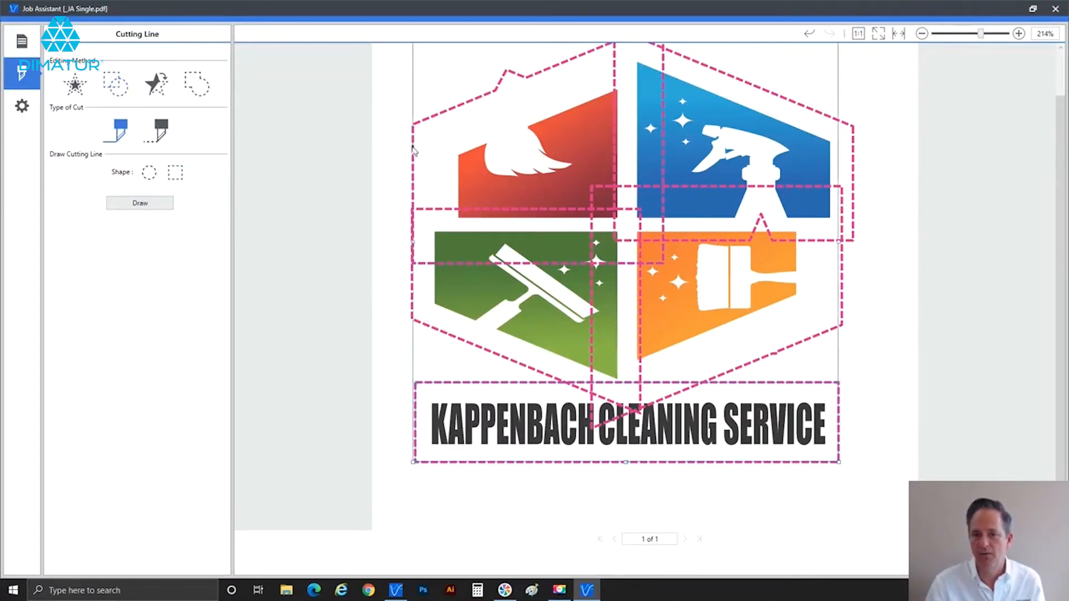
{"action": "left_click", "coordinate": [412, 290], "text": "shift"}
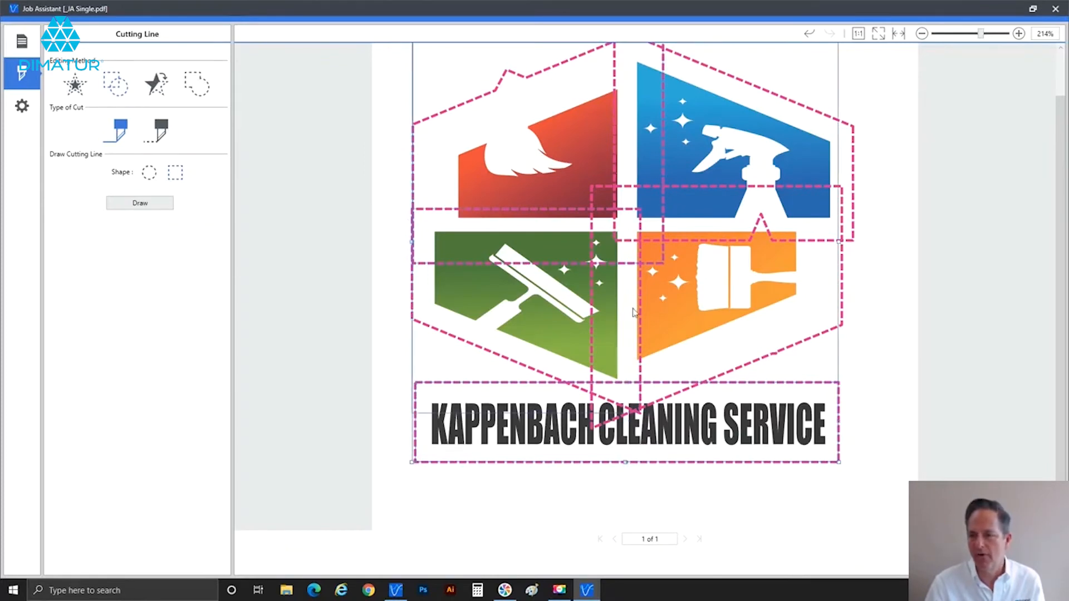
{"action": "left_click", "coordinate": [842, 309], "text": "shift"}
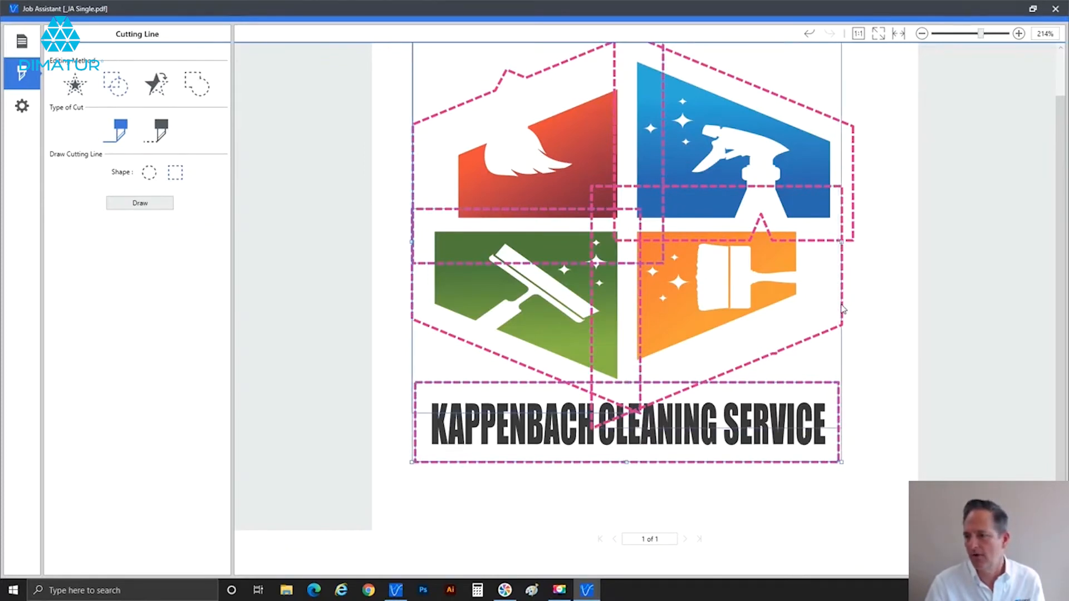
{"action": "left_click", "coordinate": [854, 205], "text": "shift"}
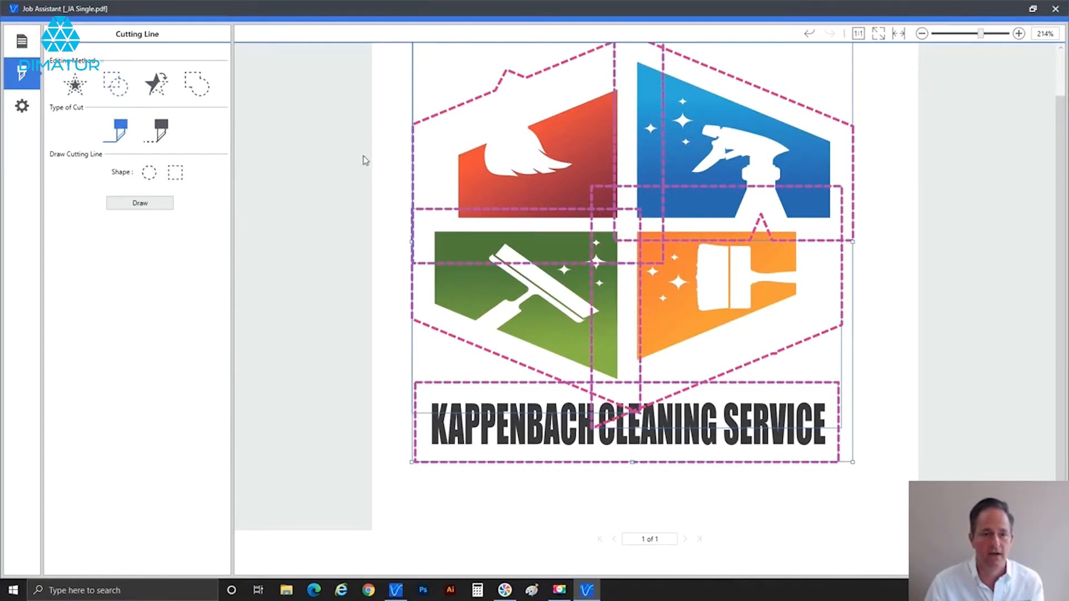
{"action": "left_click", "coordinate": [195, 99]}
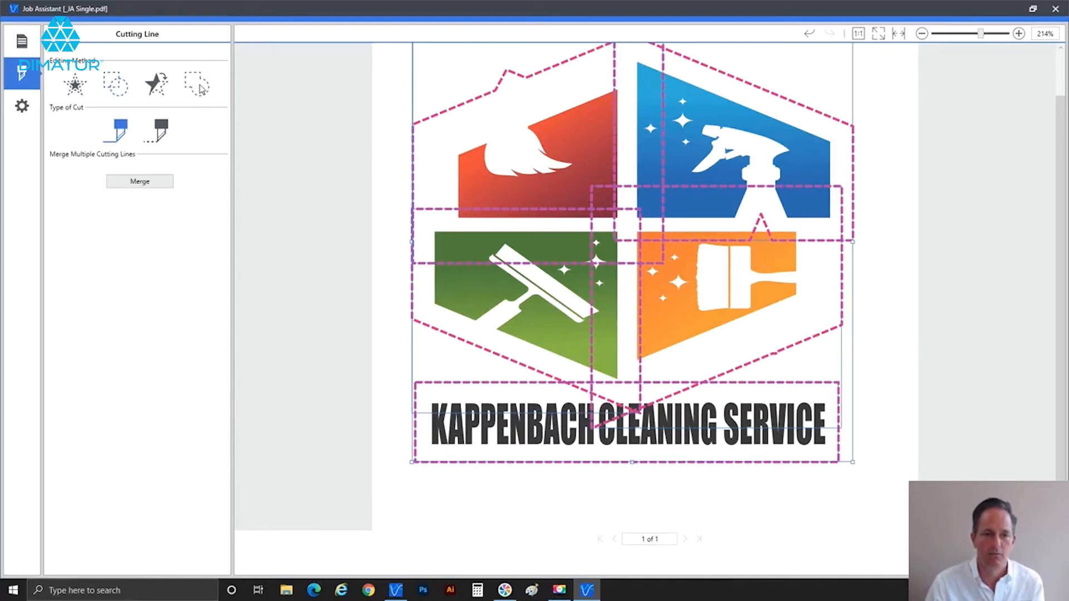
{"action": "left_click", "coordinate": [141, 181]}
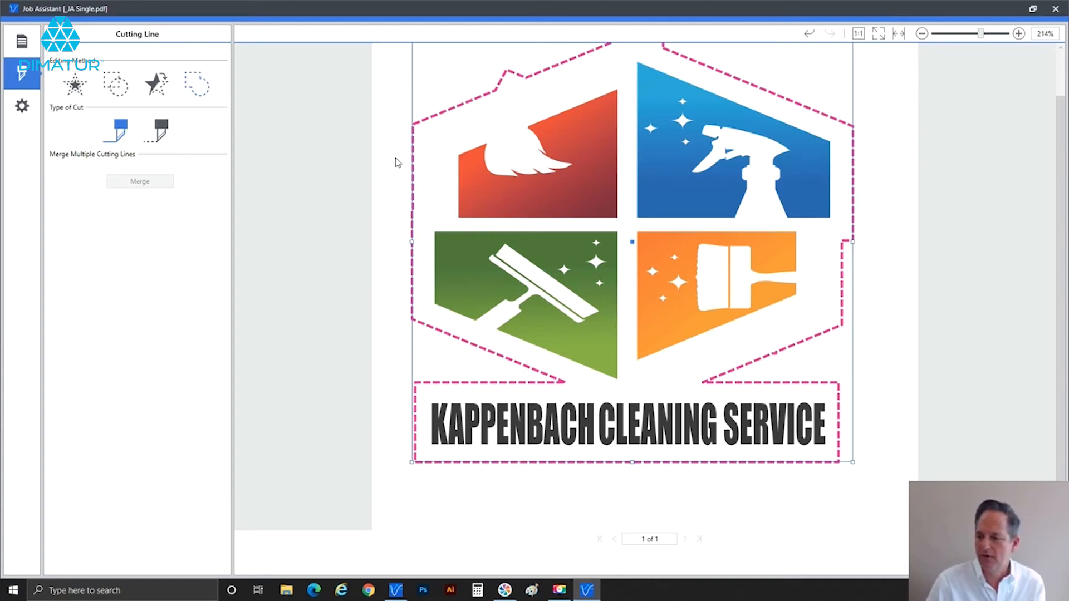
Accept the Job Assistant changes and add the modified job to the VersaWorks job list.
{"action": "left_click", "coordinate": [982, 560]}
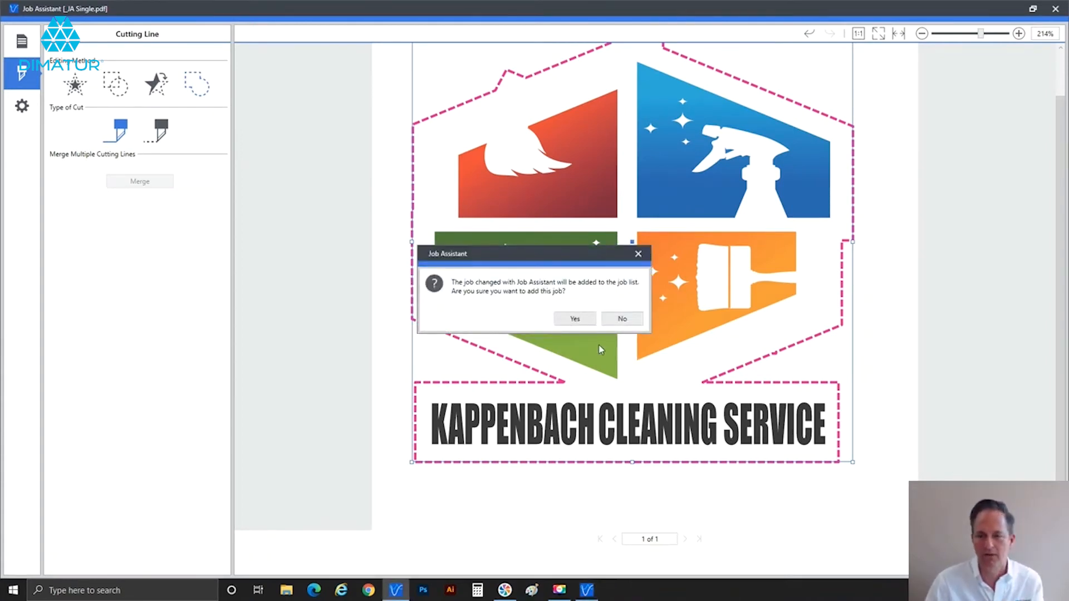
{"action": "left_click", "coordinate": [575, 319]}
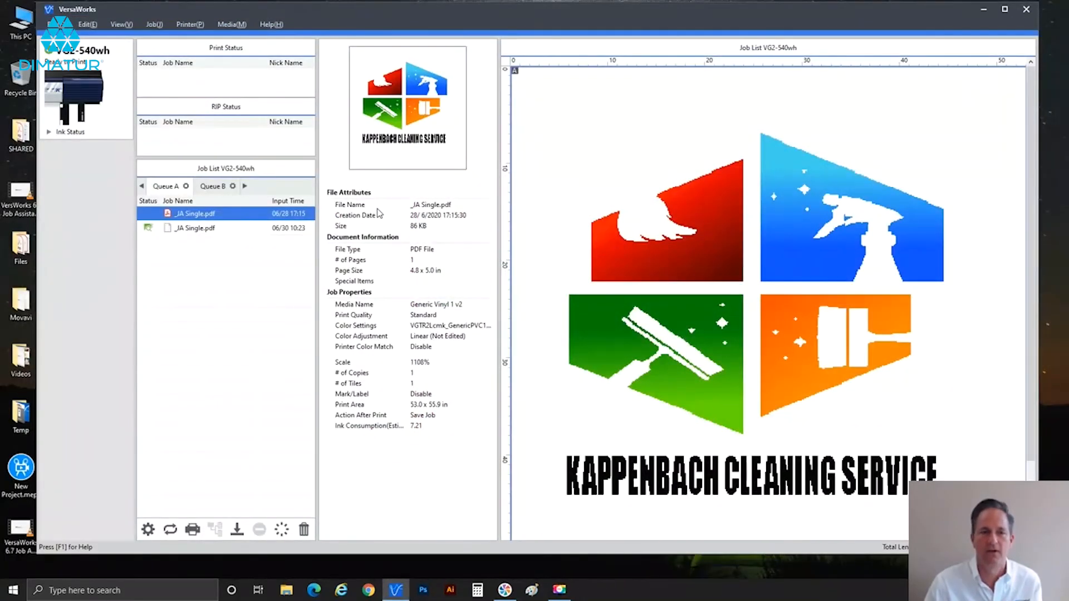
Open the job settings of the newly added _JA Single.pdf, preview it with Fit to Media Size, and close the settings.
{"action": "left_click", "coordinate": [195, 228]}
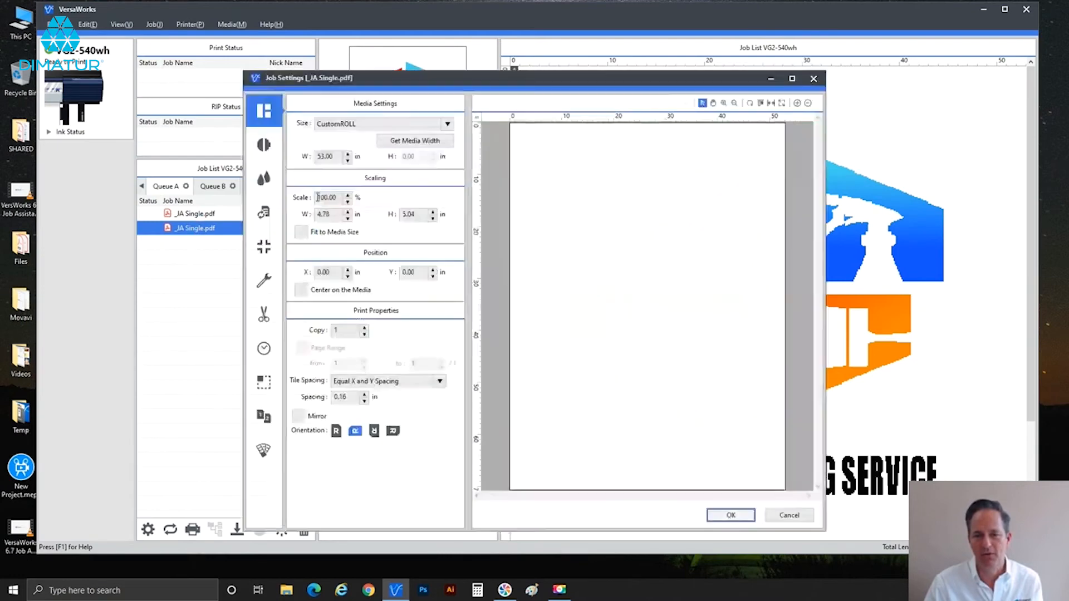
{"action": "left_click", "coordinate": [301, 232]}
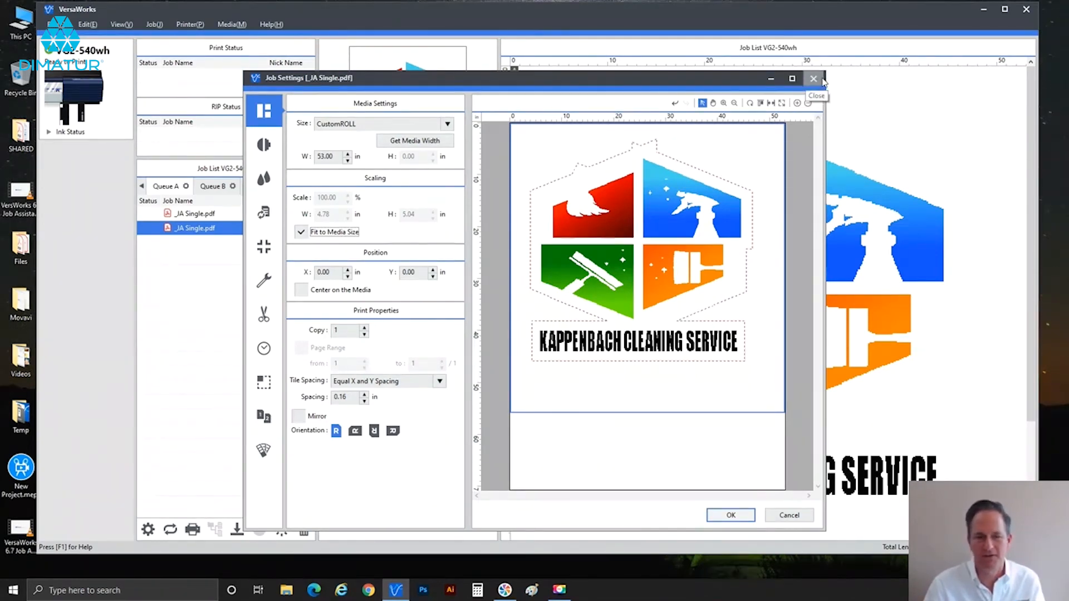
{"action": "left_click", "coordinate": [823, 81]}
Reopen the original _JA Single.pdf job in Job Assistant, maximize the window, and enlarge the page view to 214%.
{"action": "left_click", "coordinate": [189, 214]}
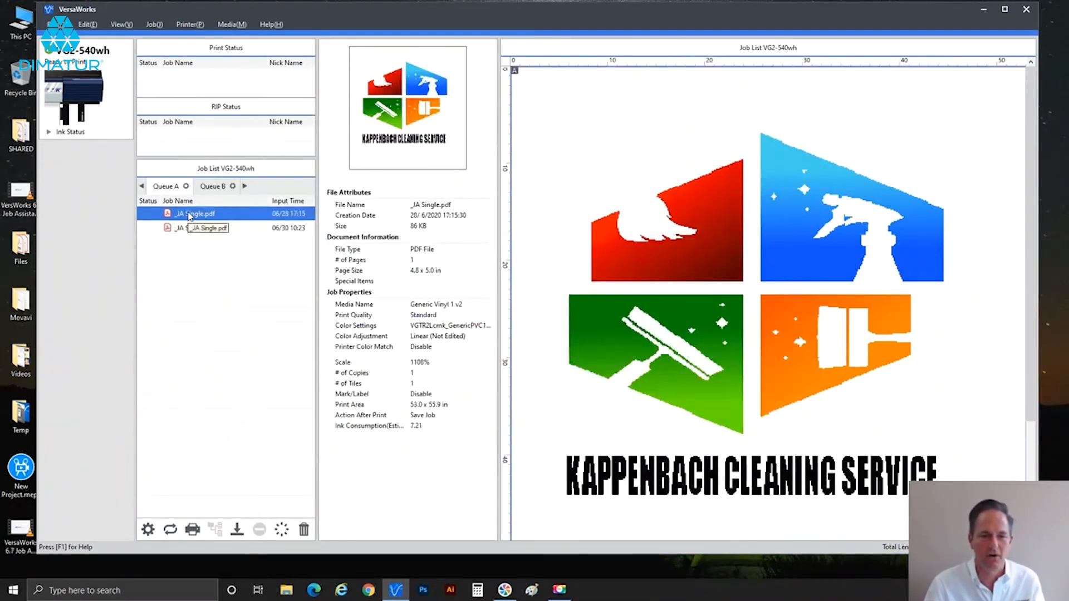
{"action": "right_click", "coordinate": [189, 213]}
{"action": "left_click", "coordinate": [233, 242]}
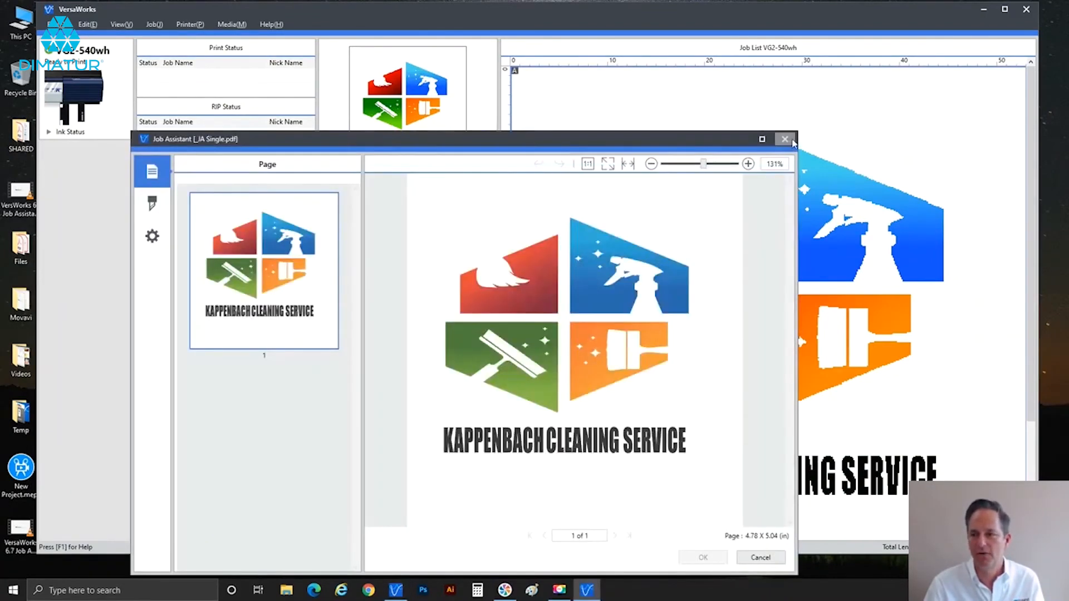
{"action": "left_click", "coordinate": [770, 141]}
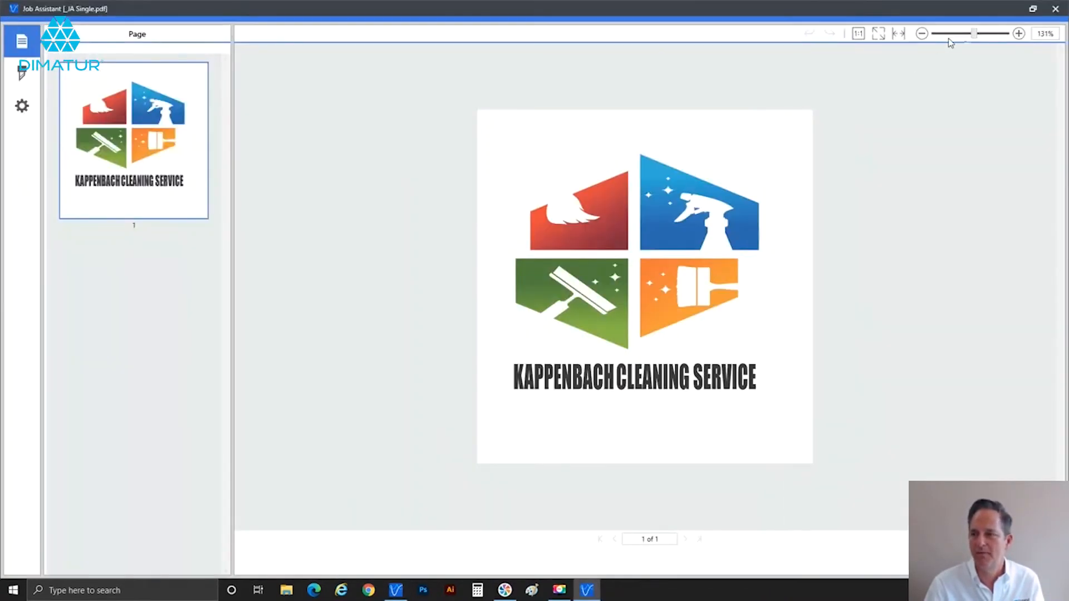
{"action": "left_click", "coordinate": [974, 34]}
{"action": "left_click_drag", "start_coordinate": [968, 34], "coordinate": [982, 34]}
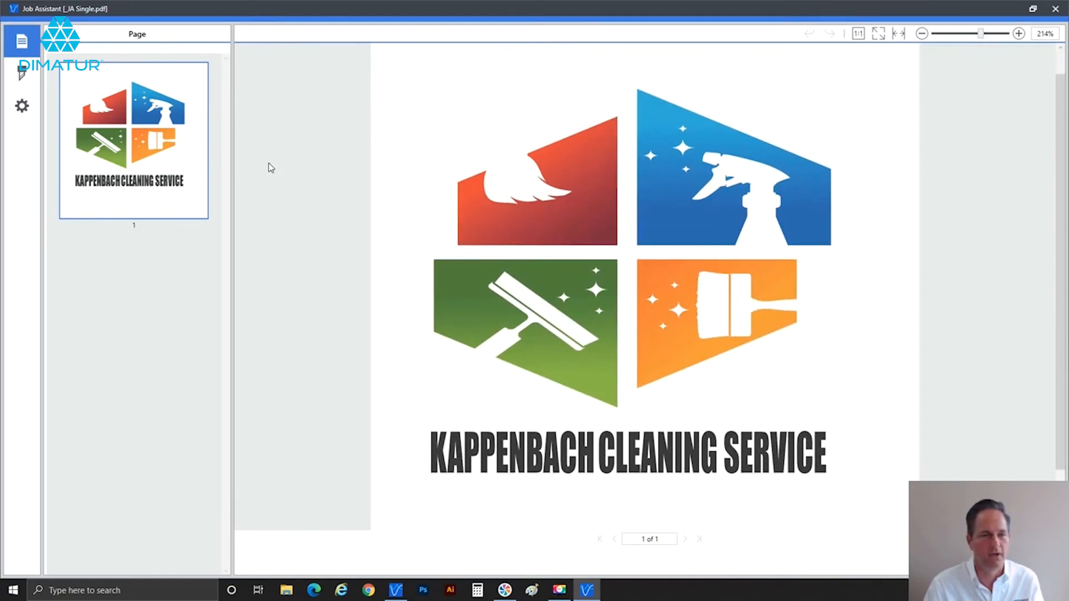
Draw a rectangular cutting line and fit it around the KAPPENBACH CLEANING SERVICE text.
{"action": "left_click", "coordinate": [21, 75]}
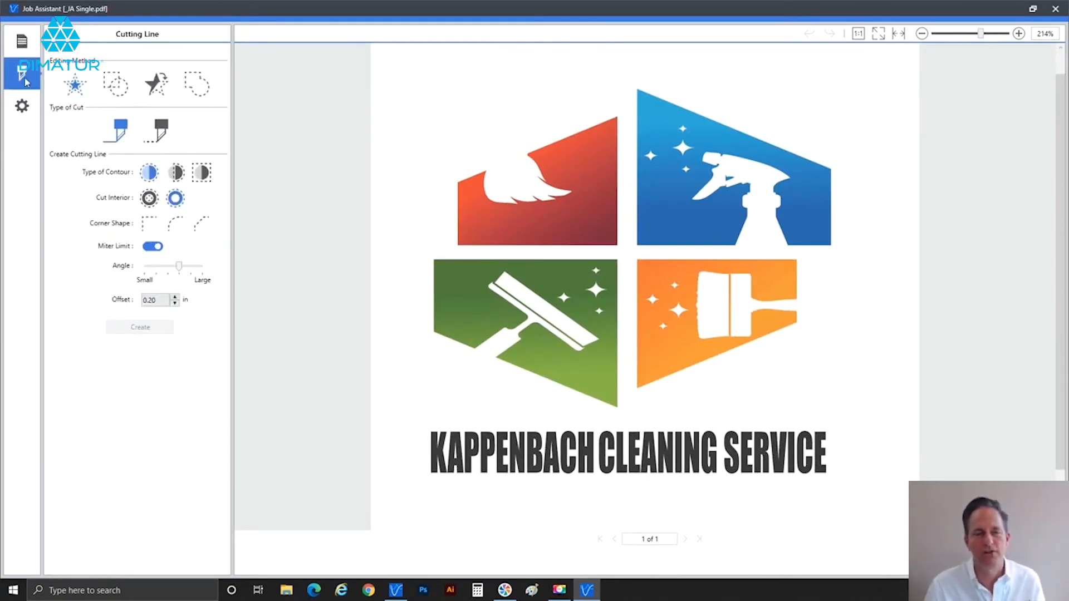
{"action": "left_click", "coordinate": [127, 92]}
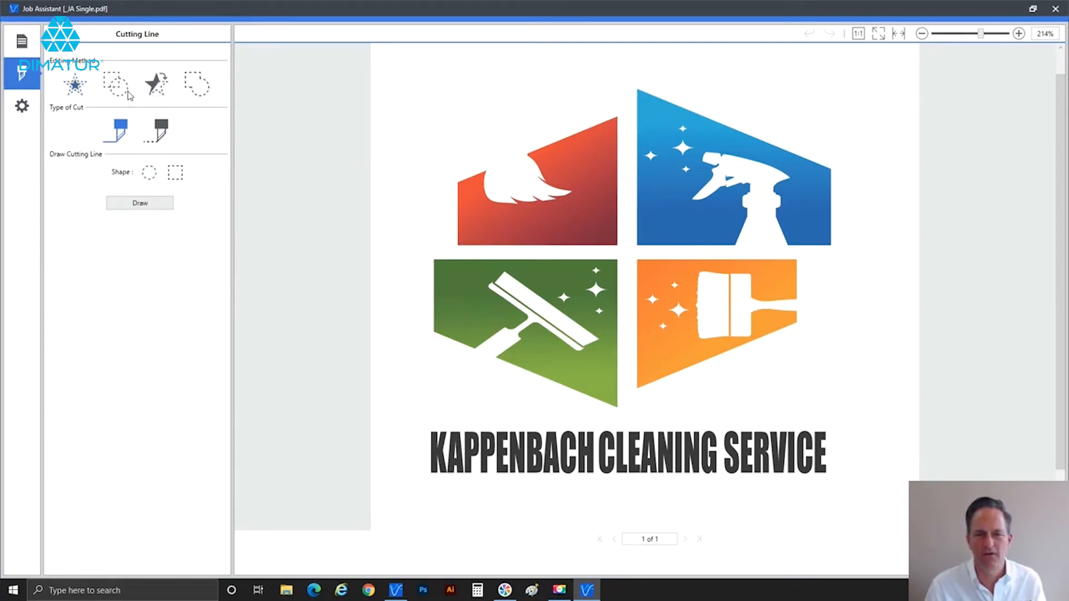
{"action": "left_click", "coordinate": [162, 203]}
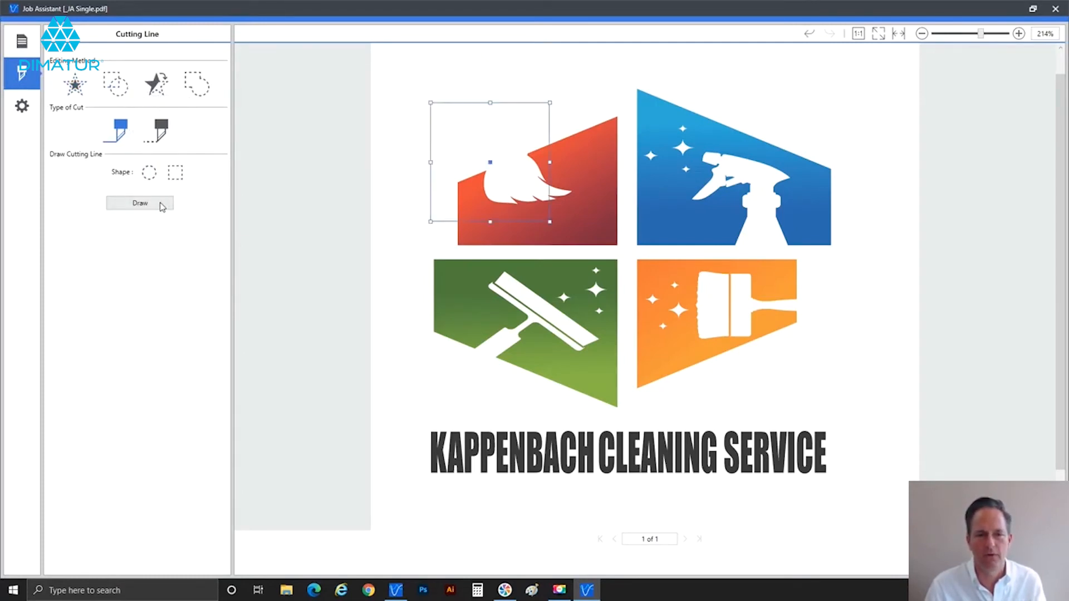
{"action": "left_click_drag", "start_coordinate": [466, 108], "coordinate": [452, 392]}
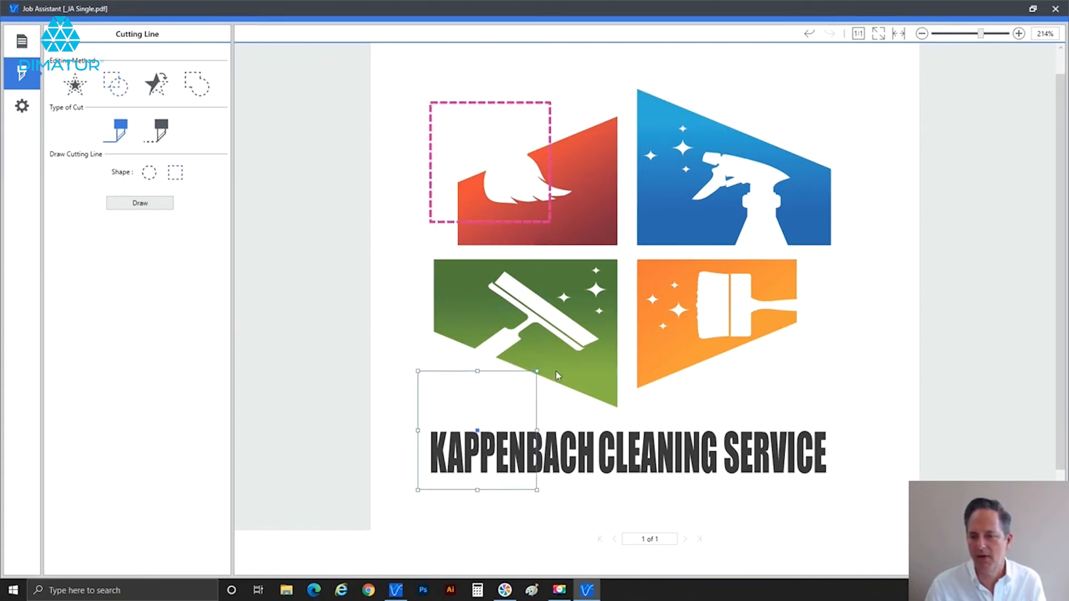
{"action": "left_click_drag", "start_coordinate": [537, 370], "coordinate": [840, 417]}
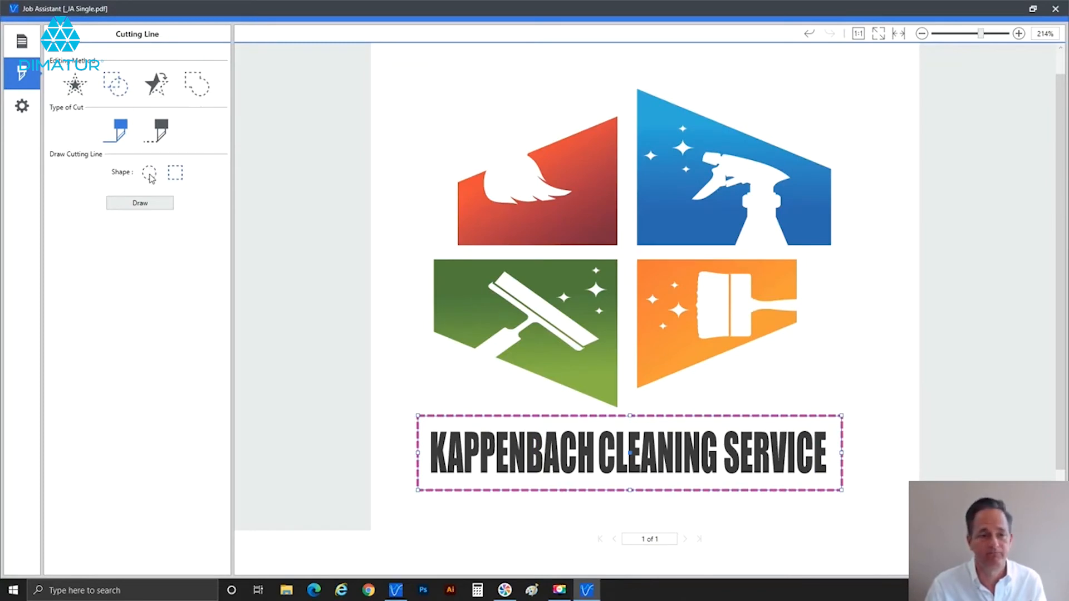
Draw a circular cutting line and move it to the page's upper-left corner, beside the red logo shape.
{"action": "left_click", "coordinate": [144, 205]}
{"action": "left_click_drag", "start_coordinate": [451, 123], "coordinate": [416, 75]}
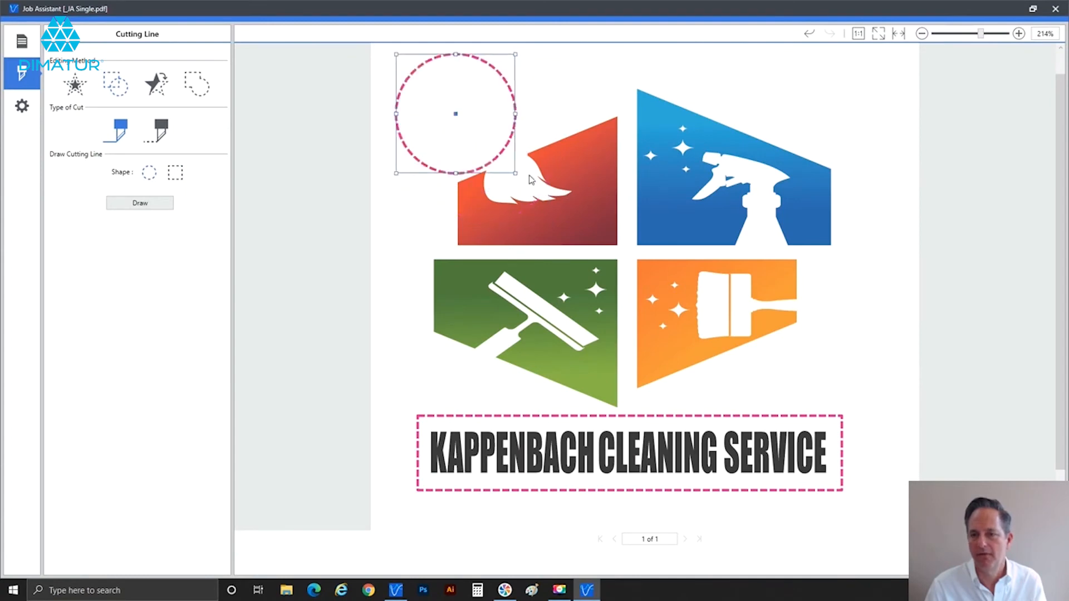
{"action": "left_click_drag", "start_coordinate": [513, 172], "coordinate": [682, 200]}
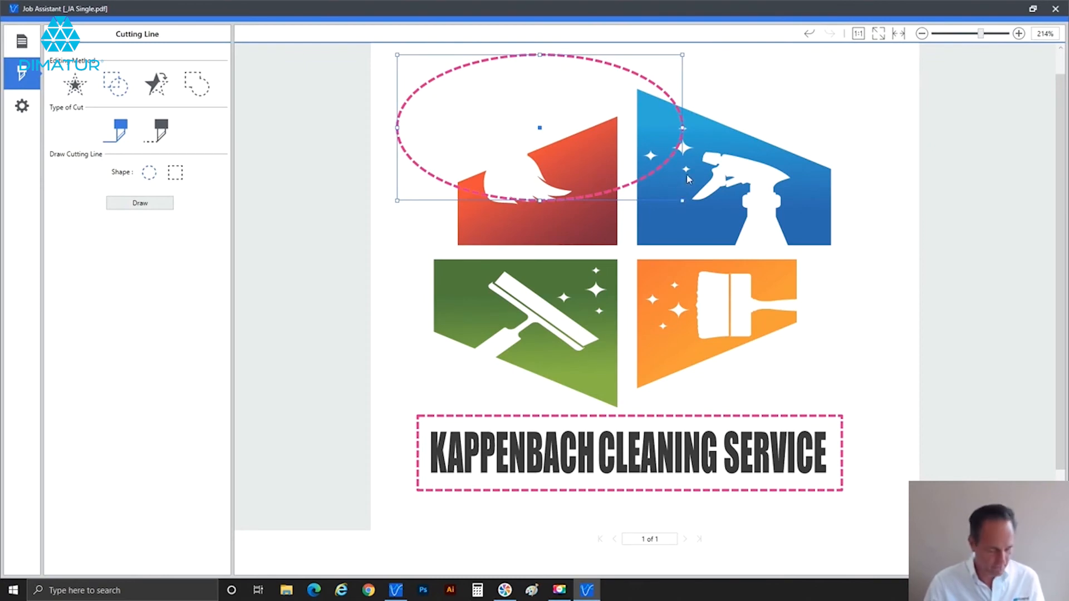
{"action": "key", "text": "ctrl+z"}
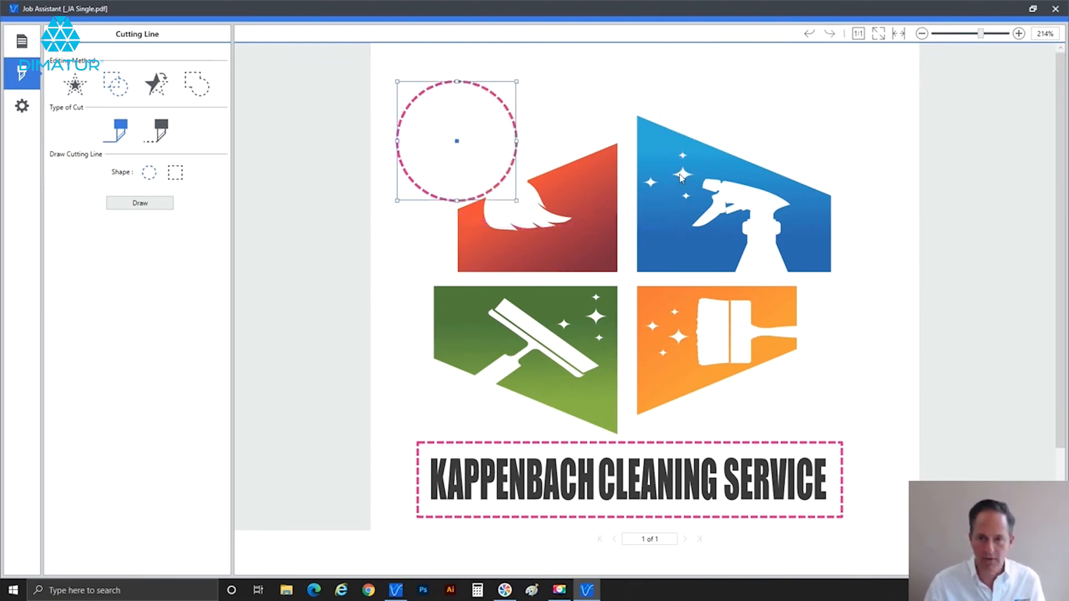
{"action": "scroll", "coordinate": [686, 177], "scroll_direction": "down", "scroll_amount": 1}
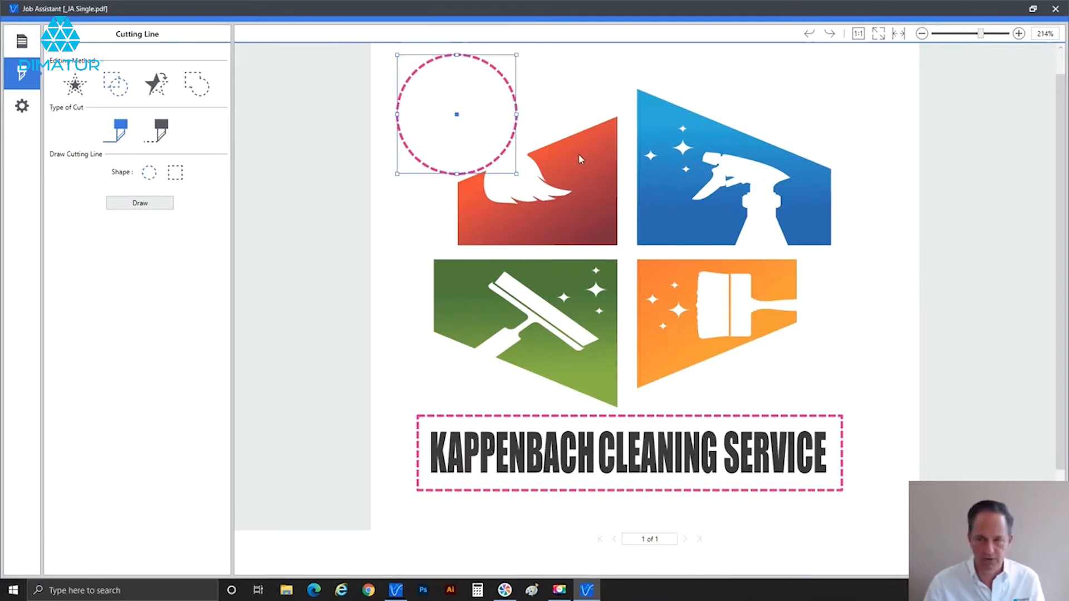
Enlarge the circular cutting line proportionally and position it around the four logo shapes, overlapping the company name rectangle.
{"action": "left_click_drag", "start_coordinate": [517, 173], "coordinate": [852, 318]}
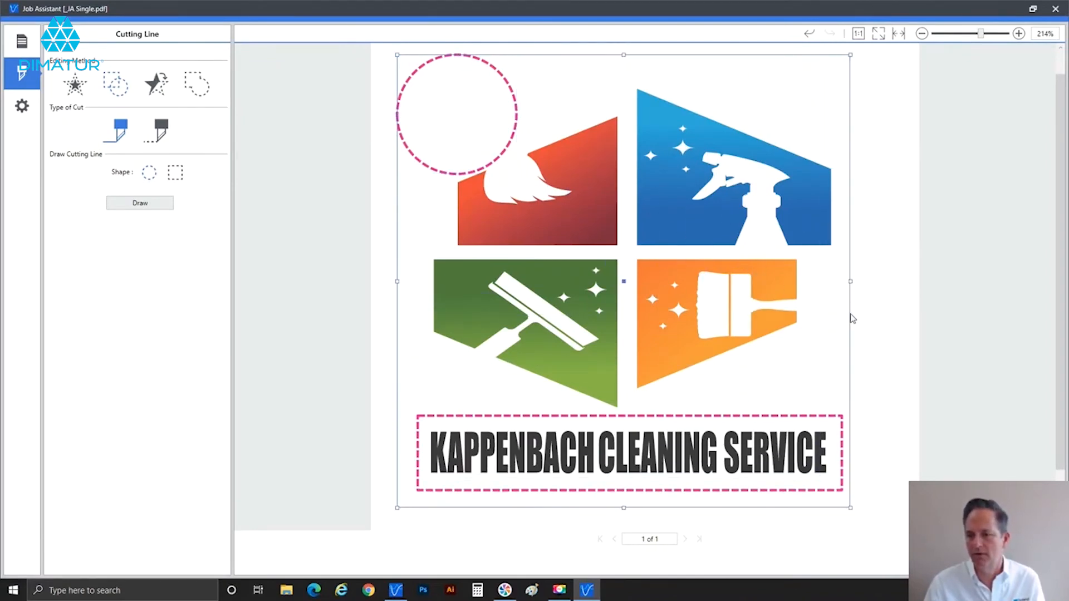
{"action": "mouse_move", "coordinate": [724, 227]}
{"action": "left_mouse_down"}
{"action": "mouse_move", "coordinate": [738, 215]}
{"action": "mouse_move", "coordinate": [721, 215]}
{"action": "left_mouse_up"}
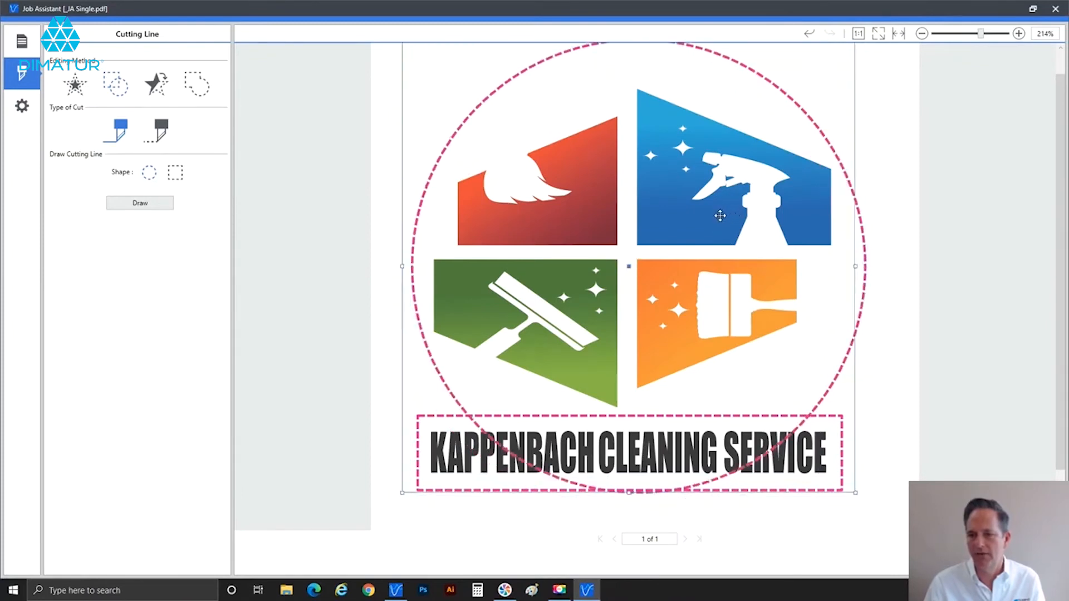
{"action": "left_click_drag", "start_coordinate": [719, 215], "coordinate": [724, 203]}
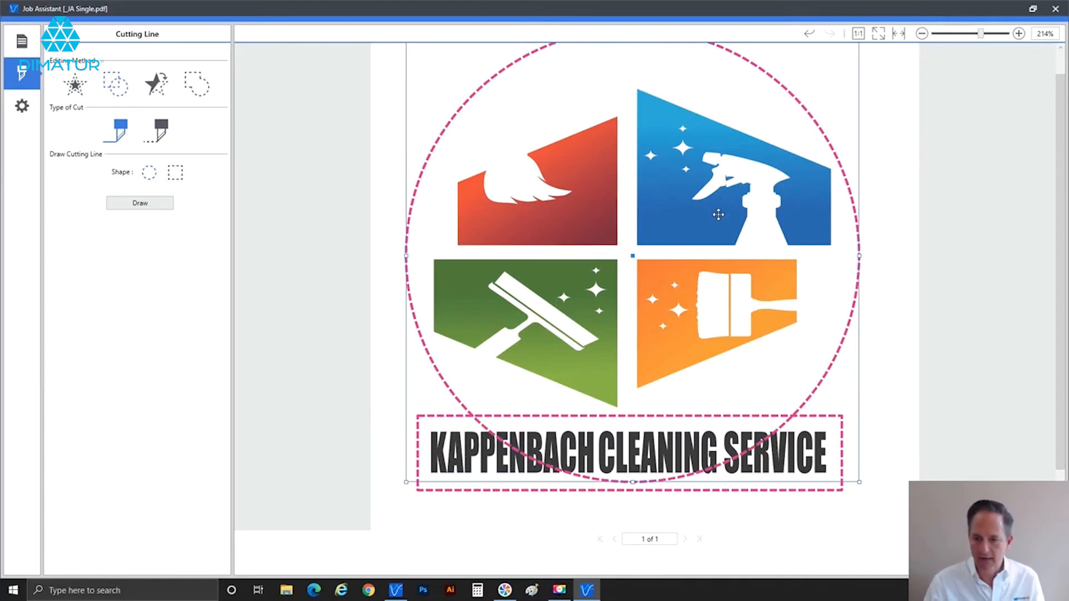
Merge the circle and the company name rectangle into one cutting line, and add the changed job to the job list.
{"action": "left_click", "coordinate": [191, 81]}
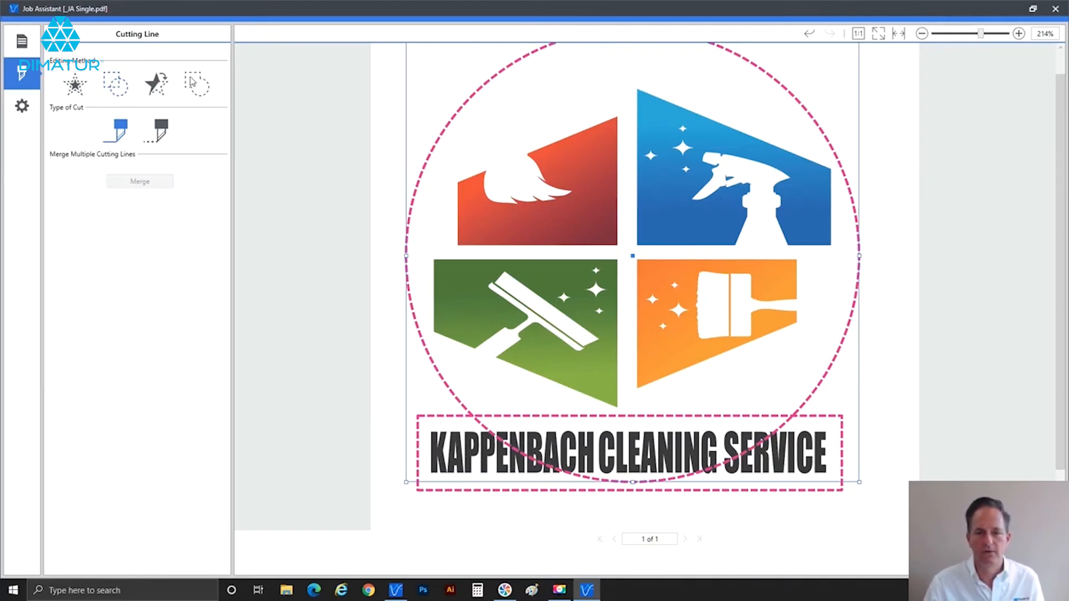
{"action": "left_click", "coordinate": [434, 491], "text": "shift"}
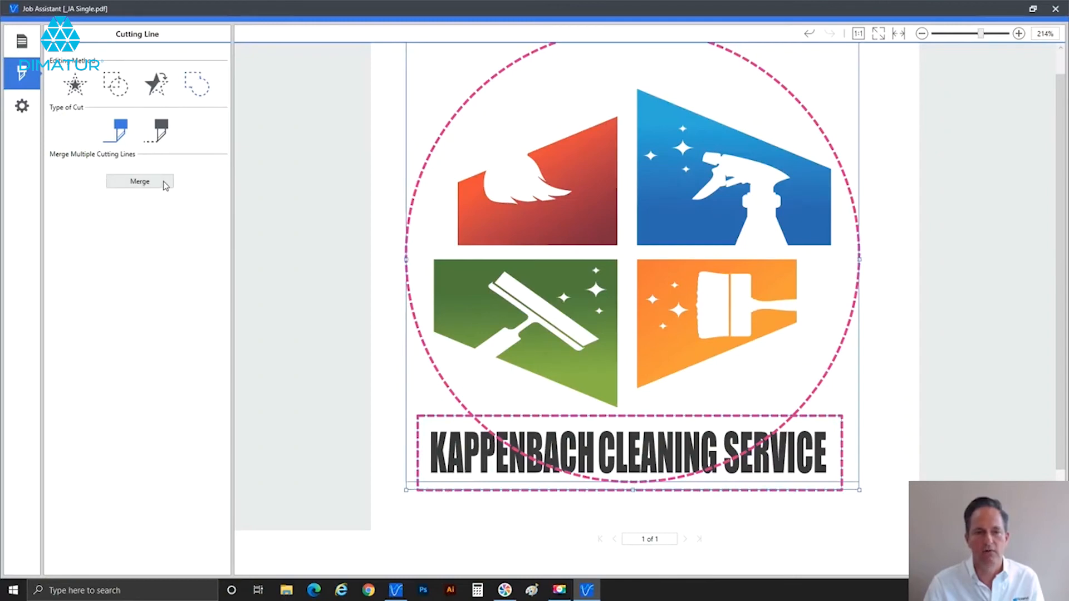
{"action": "left_click", "coordinate": [139, 181]}
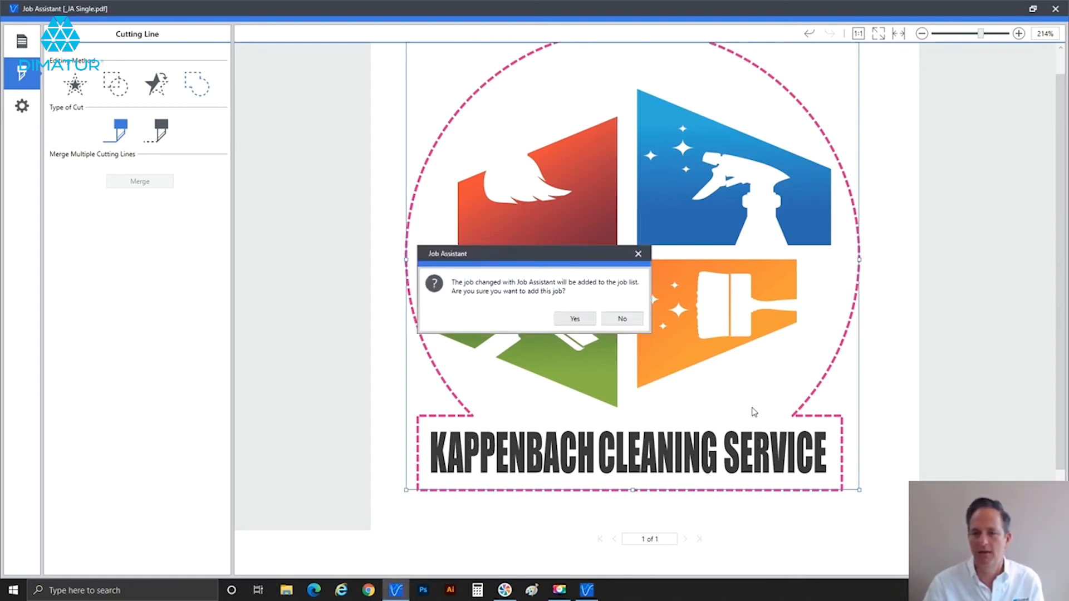
{"action": "left_click", "coordinate": [576, 322]}
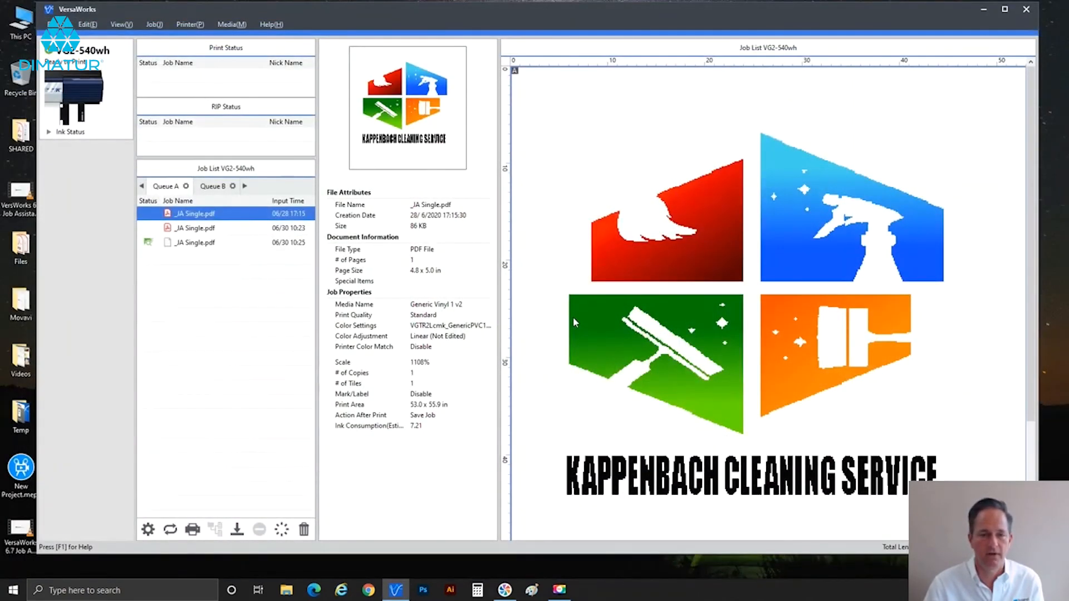
Open the job settings of the newly added _JA Single.pdf, preview it with Fit to Media Size, and close the settings without applying.
{"action": "left_click", "coordinate": [190, 244]}
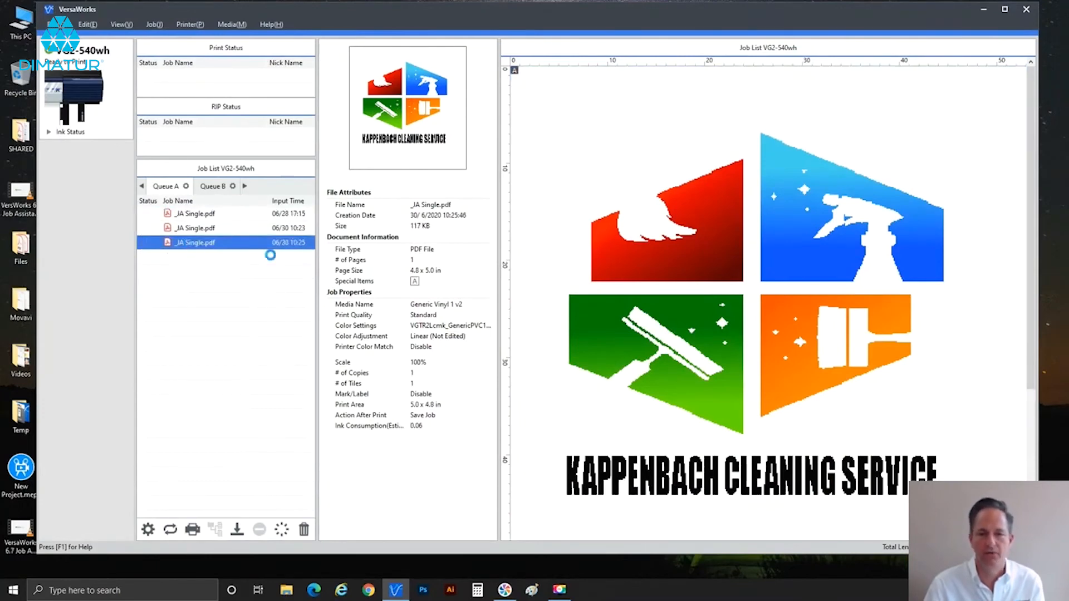
{"action": "double_click", "coordinate": [334, 257]}
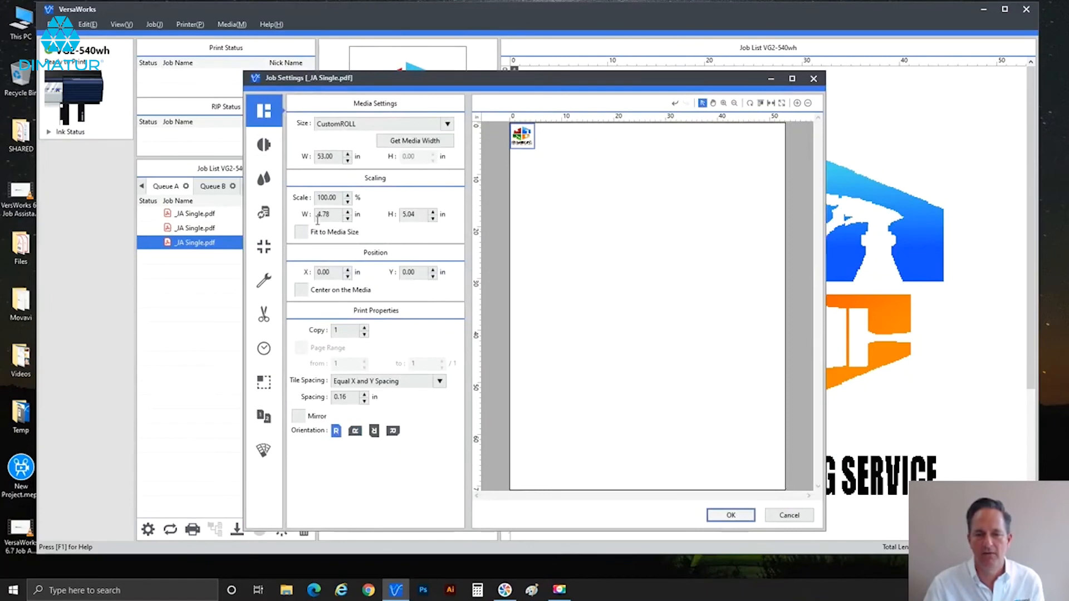
{"action": "left_click", "coordinate": [300, 233]}
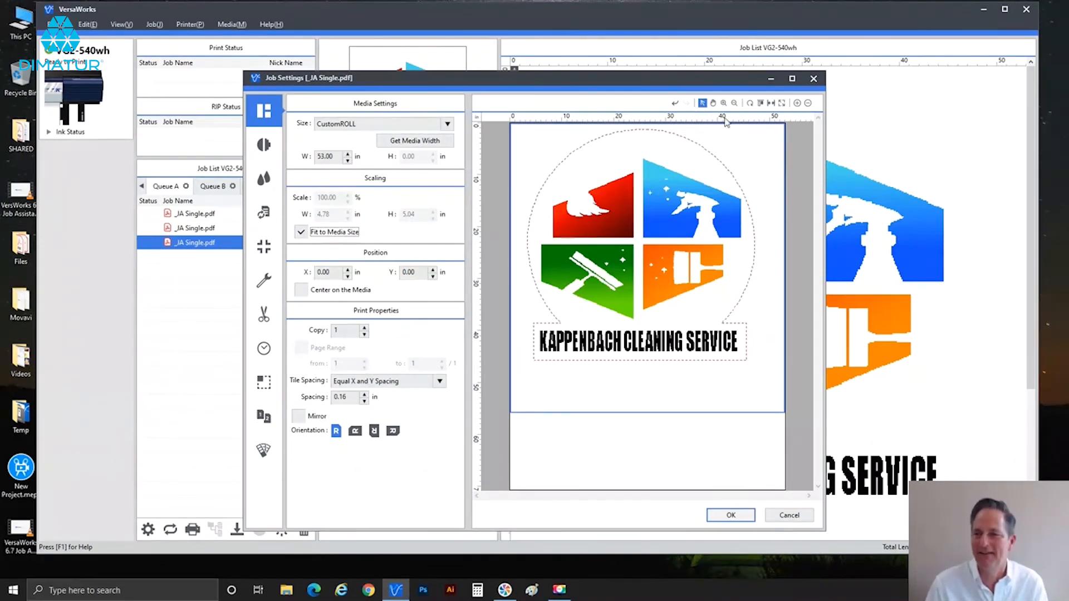
{"action": "left_click", "coordinate": [812, 79]}
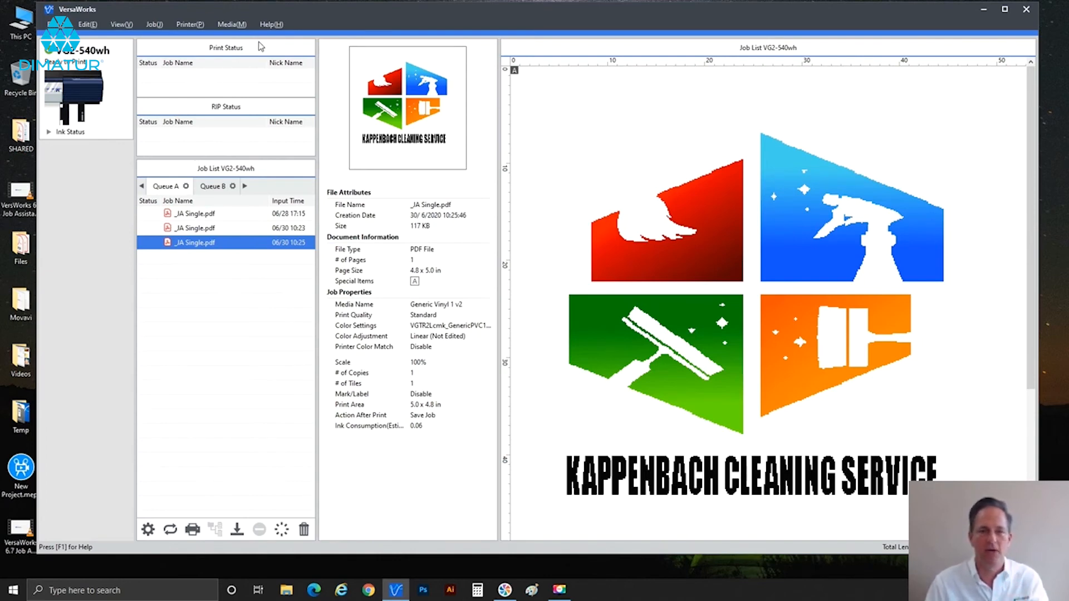
Open the VersaWorks help in the browser and search it for "Job Assistant".
{"action": "left_click", "coordinate": [277, 25]}
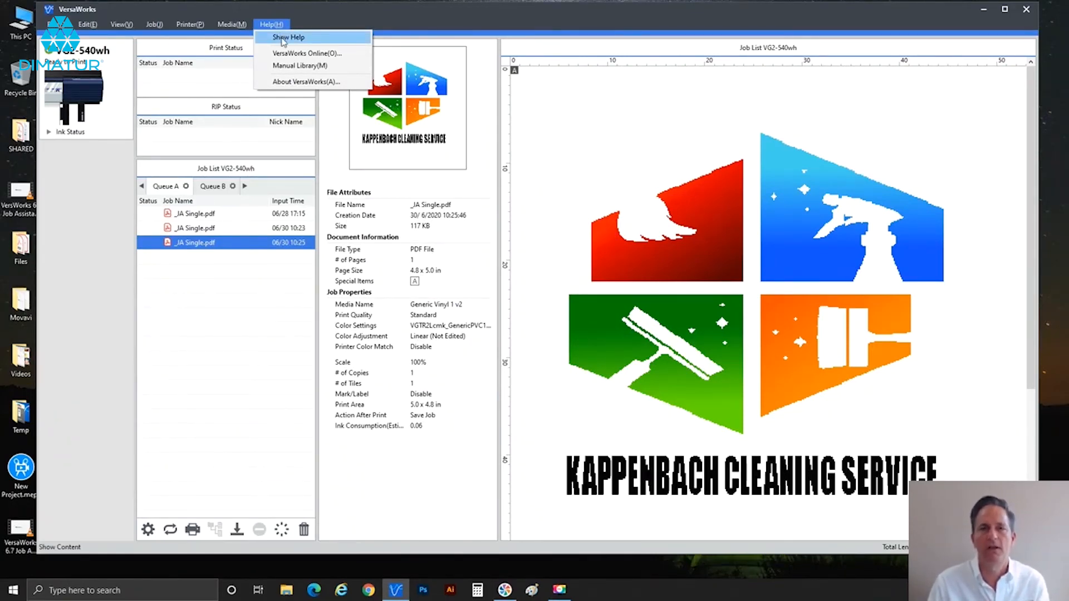
{"action": "left_click", "coordinate": [284, 40]}
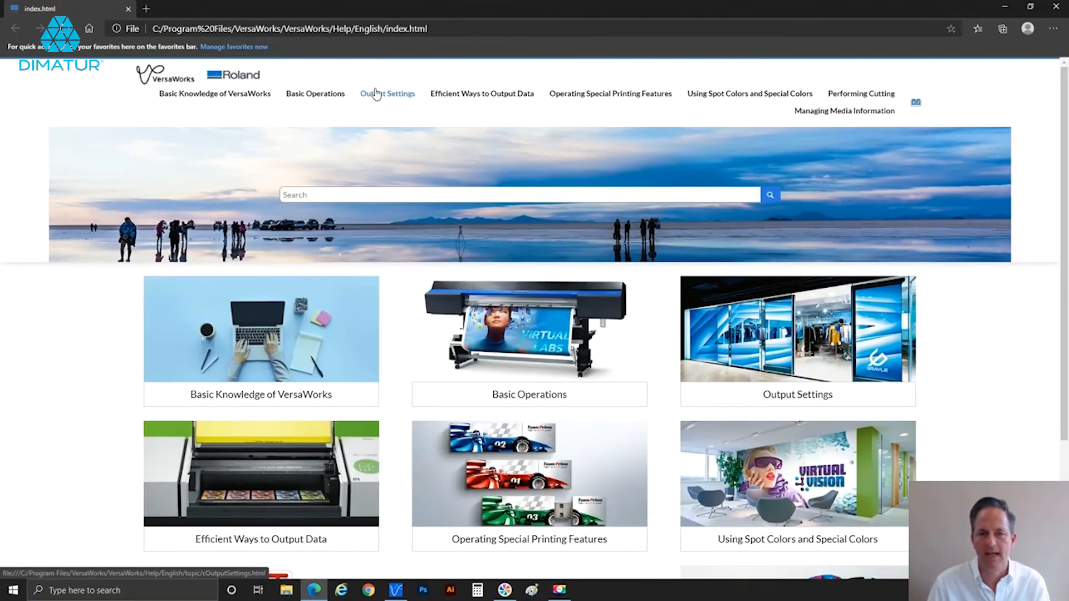
{"action": "left_click", "coordinate": [328, 194]}
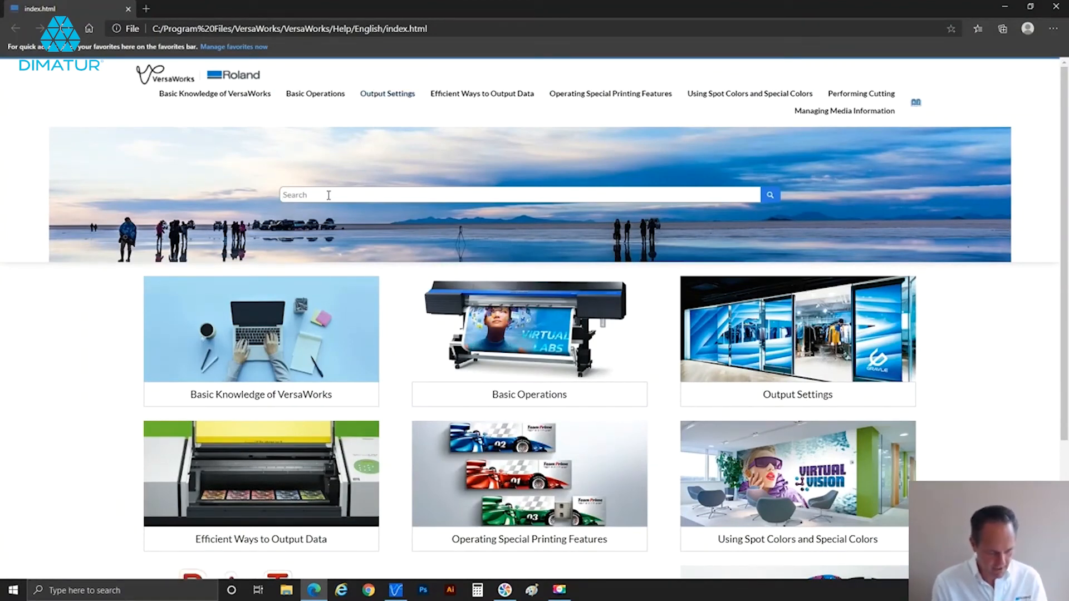
{"action": "type", "text": "Job Assi"}
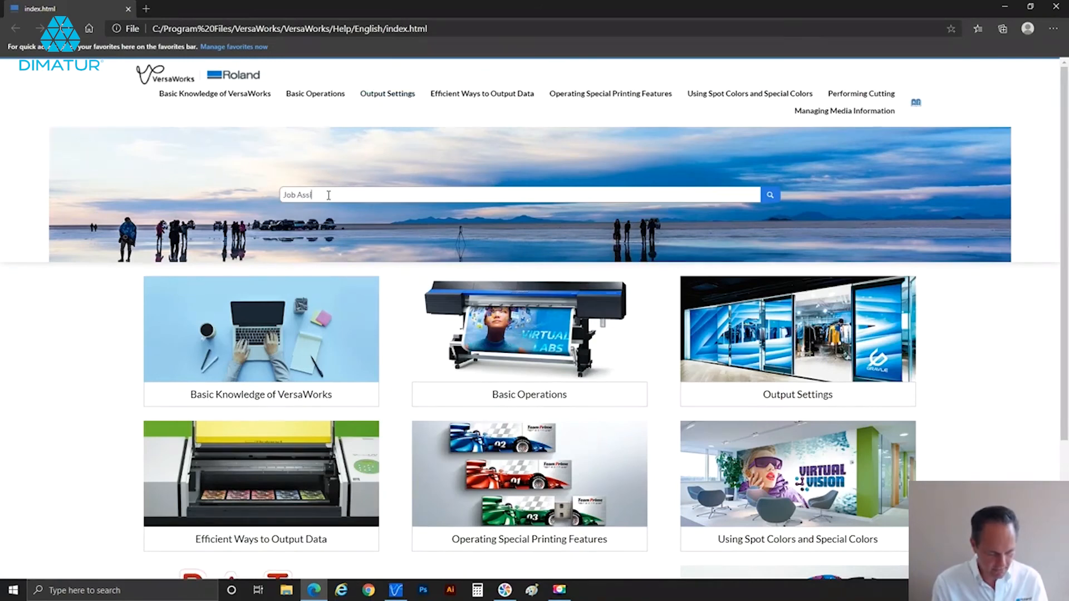
{"action": "type", "text": "stant"}
{"action": "key", "text": "Return"}
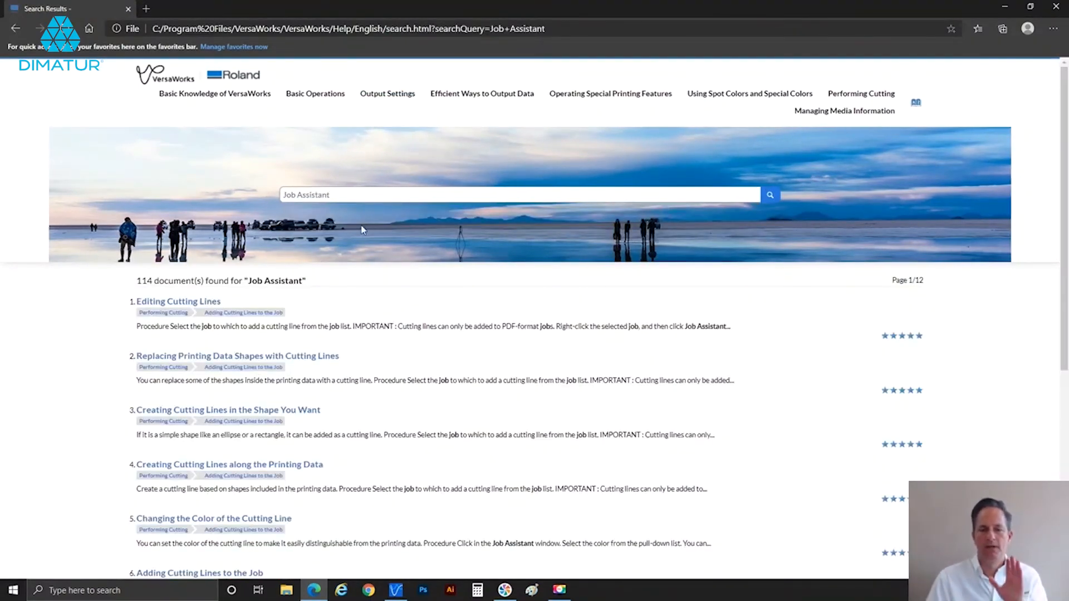
Open the Editing Cutting Lines help topic and read its procedure, the cut types and the Type of Contour options.
{"action": "left_click", "coordinate": [208, 304]}
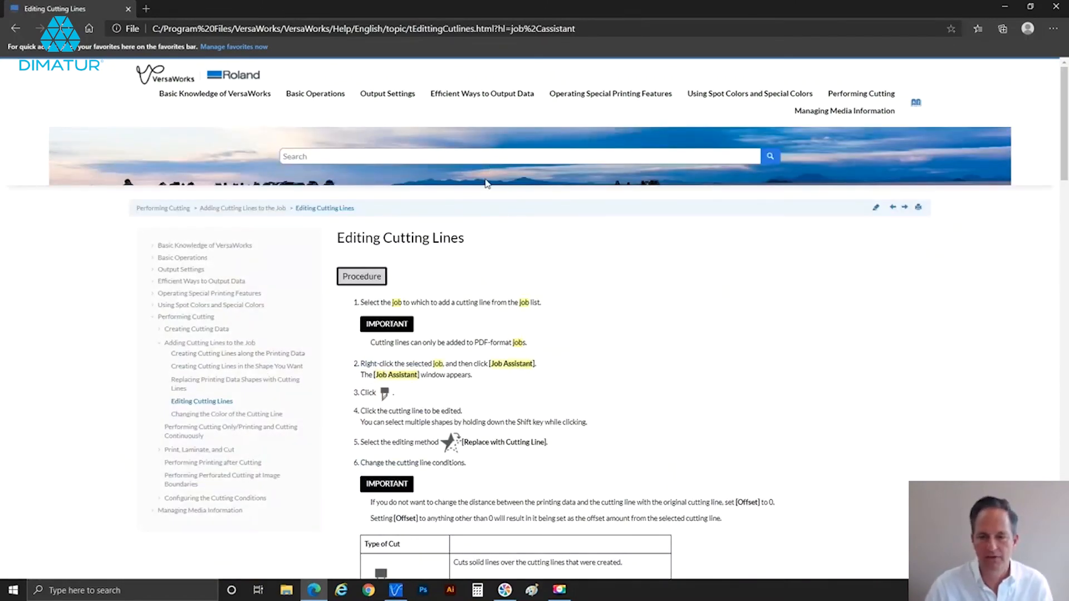
{"action": "scroll", "coordinate": [530, 284], "scroll_direction": "down", "scroll_amount": 3}
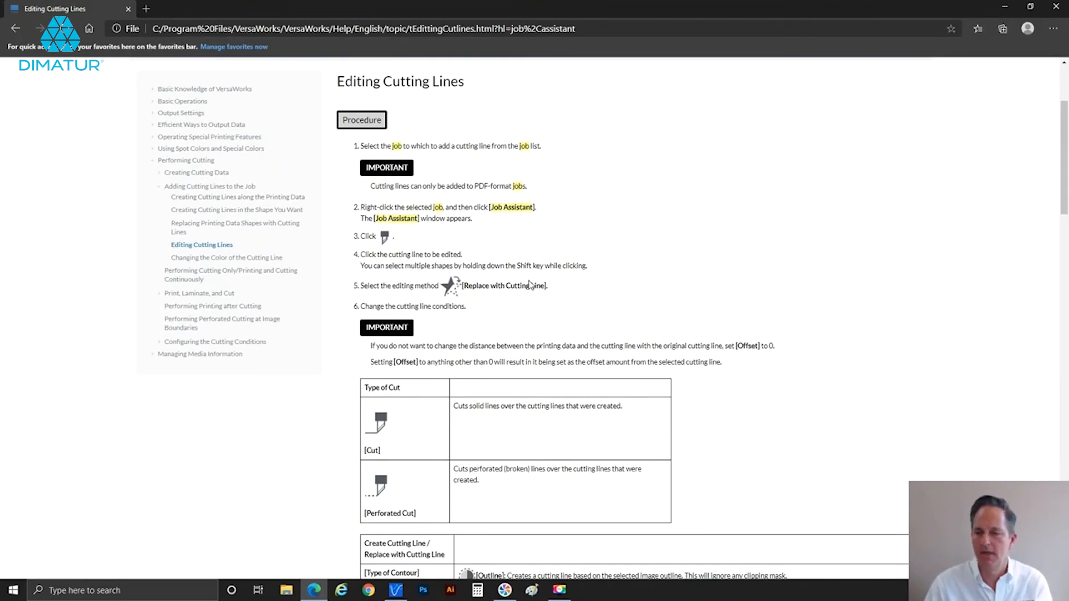
{"action": "scroll", "coordinate": [530, 284], "scroll_direction": "down", "scroll_amount": 5}
{"action": "scroll", "coordinate": [530, 276], "scroll_direction": "up", "scroll_amount": 1}
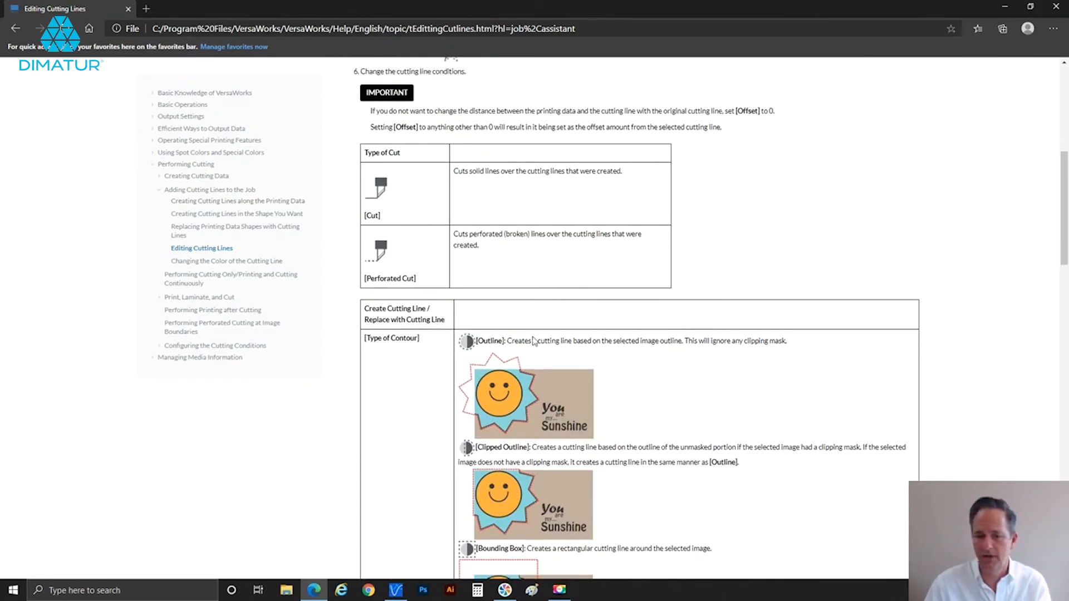
{"action": "scroll", "coordinate": [551, 329], "scroll_direction": "down", "scroll_amount": 1}
{"action": "scroll", "coordinate": [574, 315], "scroll_direction": "down", "scroll_amount": 2}
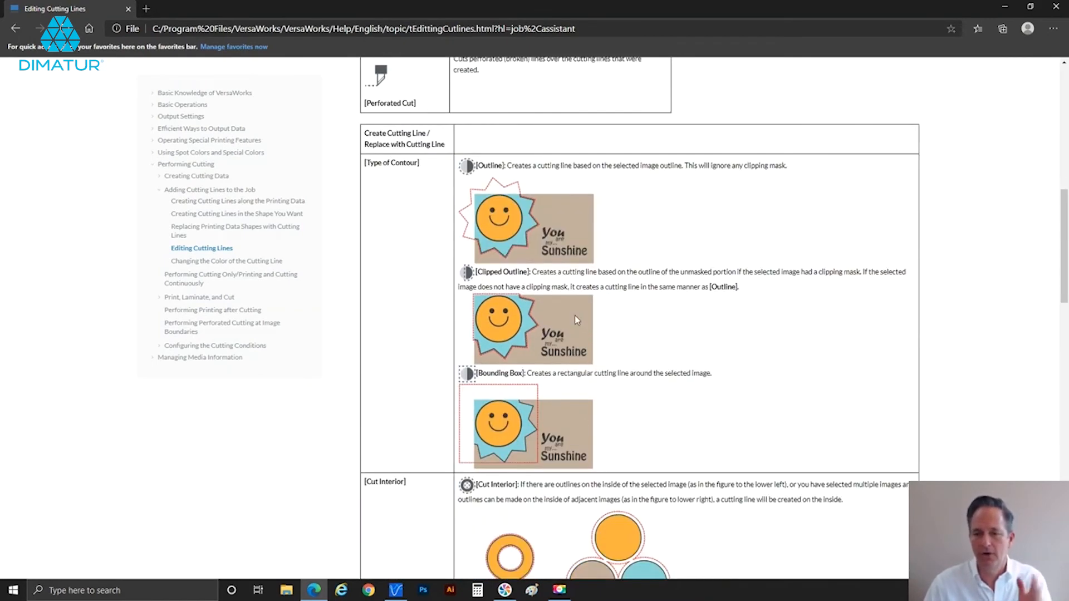
{"action": "scroll", "coordinate": [575, 315], "scroll_direction": "down", "scroll_amount": 1}
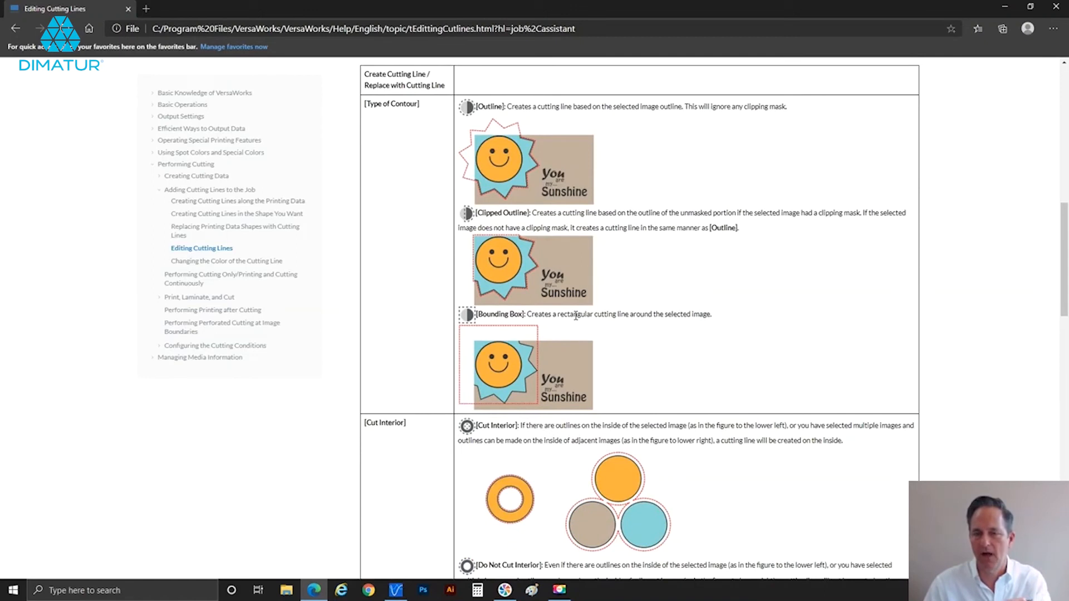